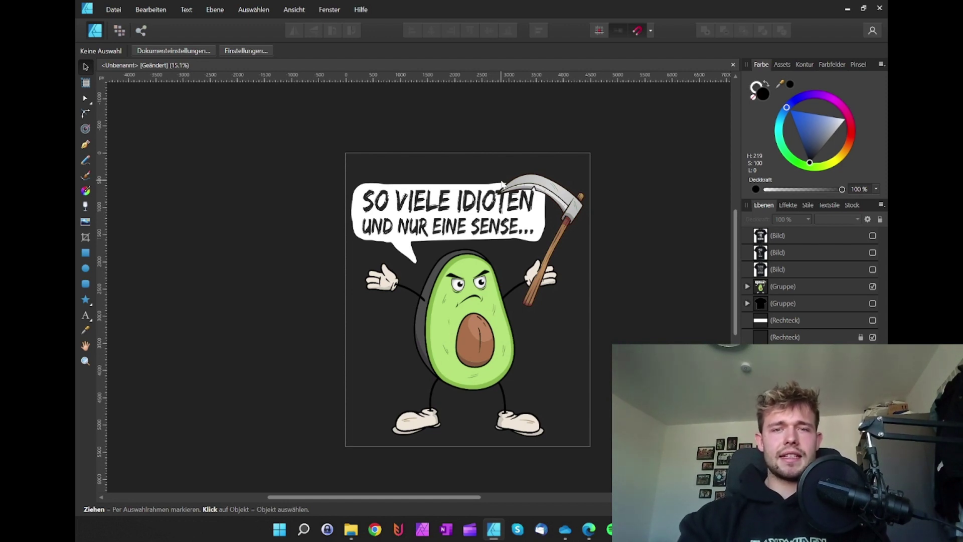
Step: Show the white-outlined black T-shirt layer behind the avocado design
click(501, 183)
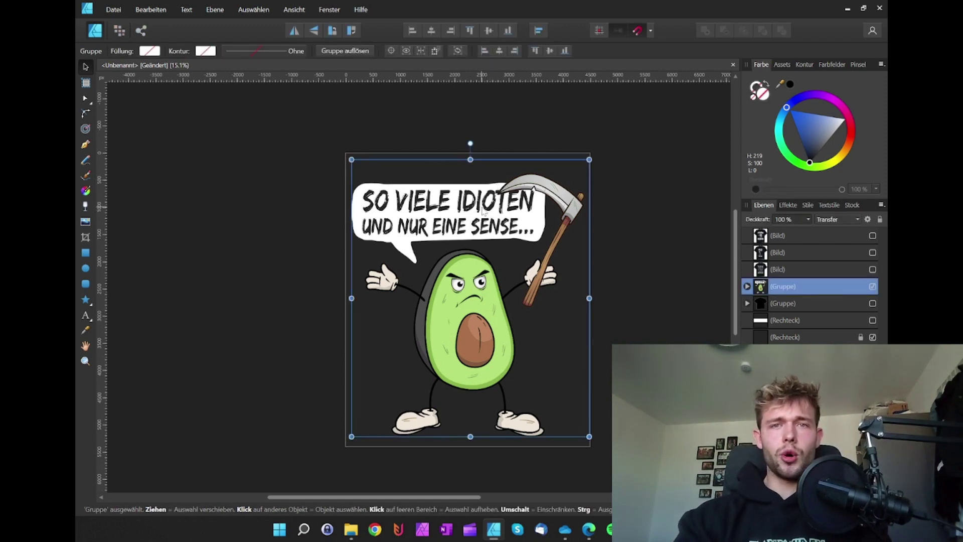
click(643, 197)
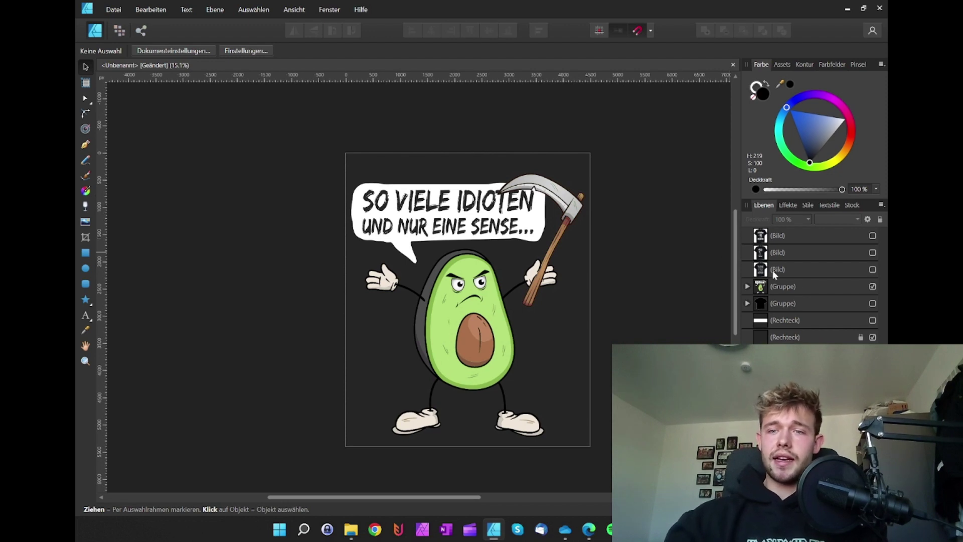
click(872, 302)
scroll(644, 246, down, 3)
scroll(644, 246, down, 2)
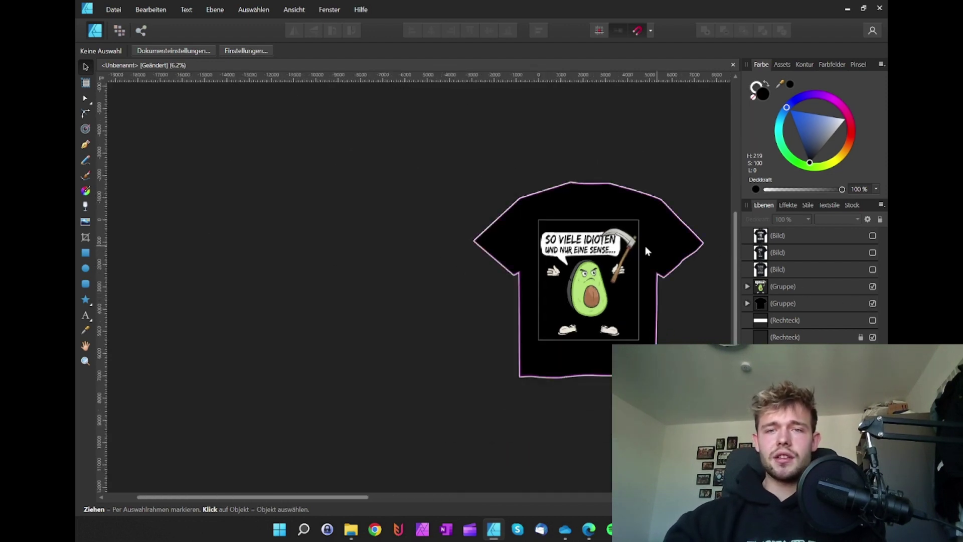
scroll(597, 263, right, 1)
scroll(576, 267, right, 1)
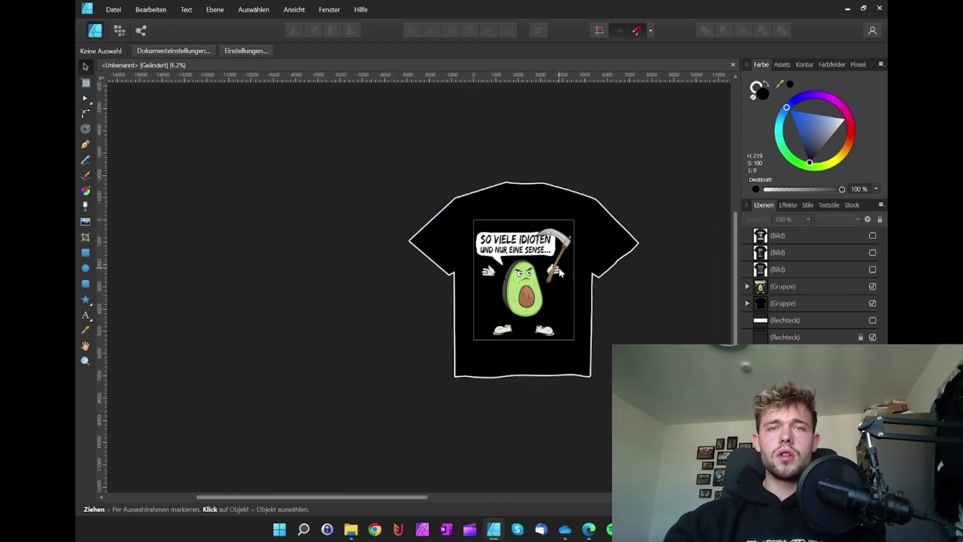
scroll(580, 267, up, 1)
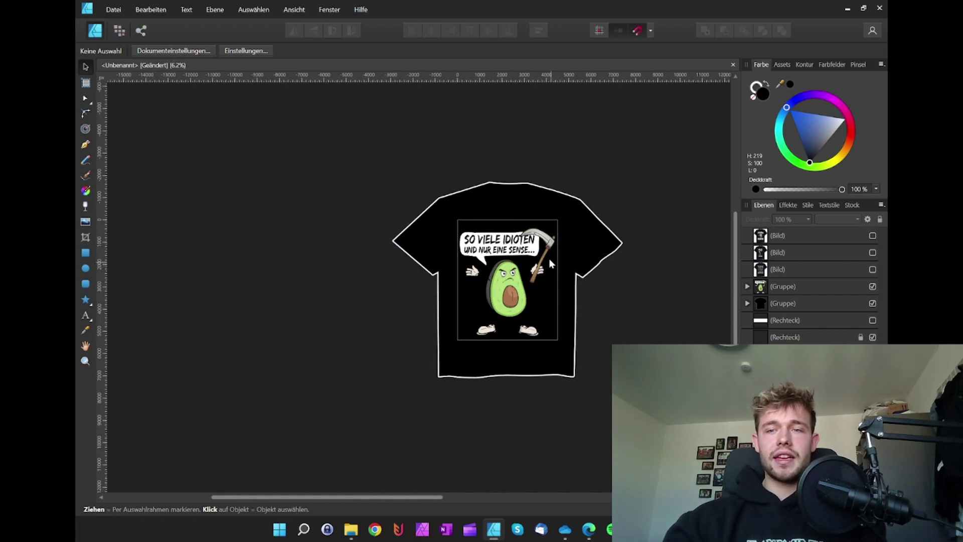
scroll(548, 257, up, 2)
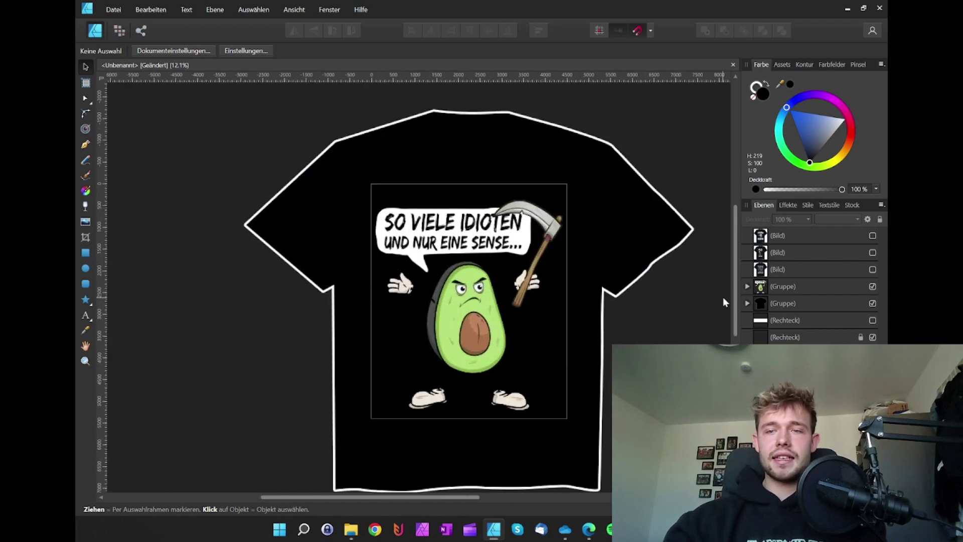
Step: Try a red fill on the backing square, revert it to black, and show the T-shirt again
click(765, 338)
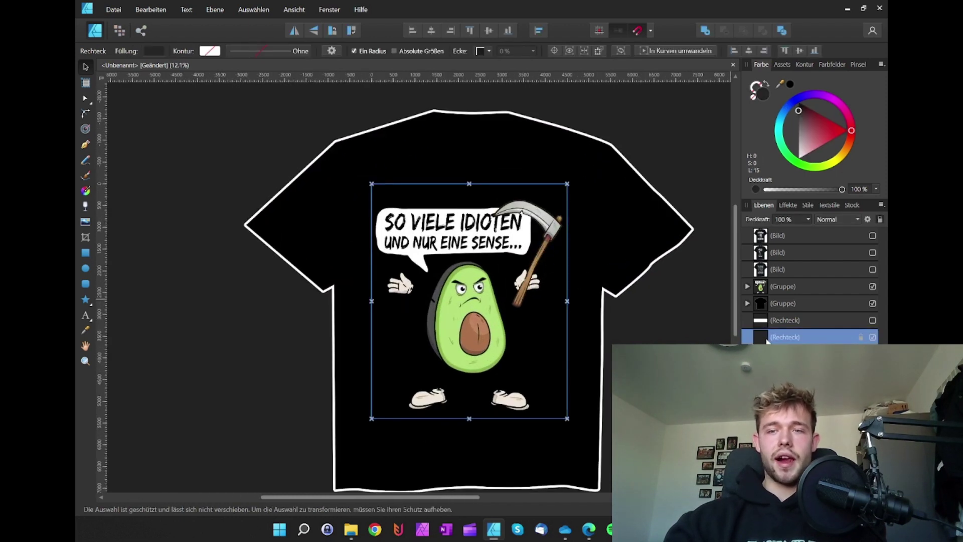
click(872, 303)
click(833, 133)
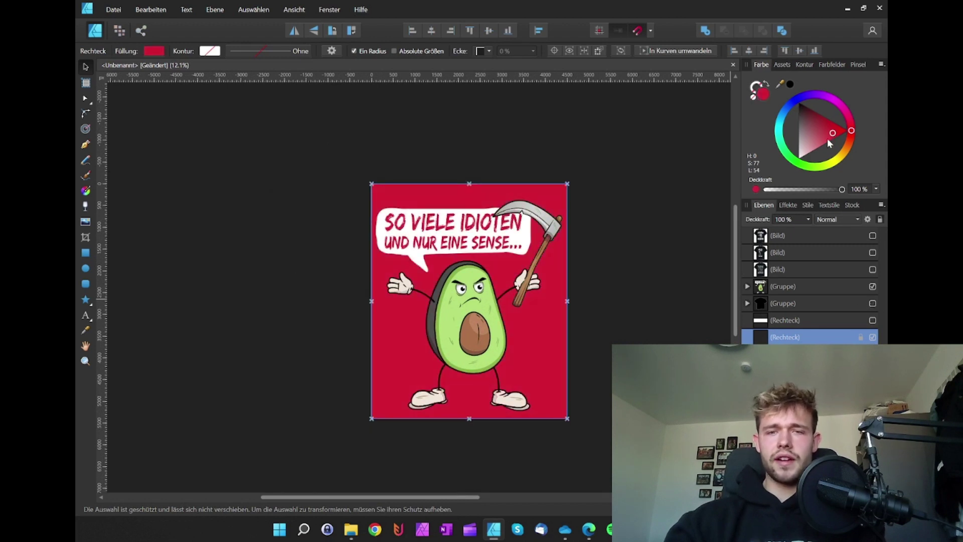
key(ctrl+z)
click(771, 303)
click(873, 303)
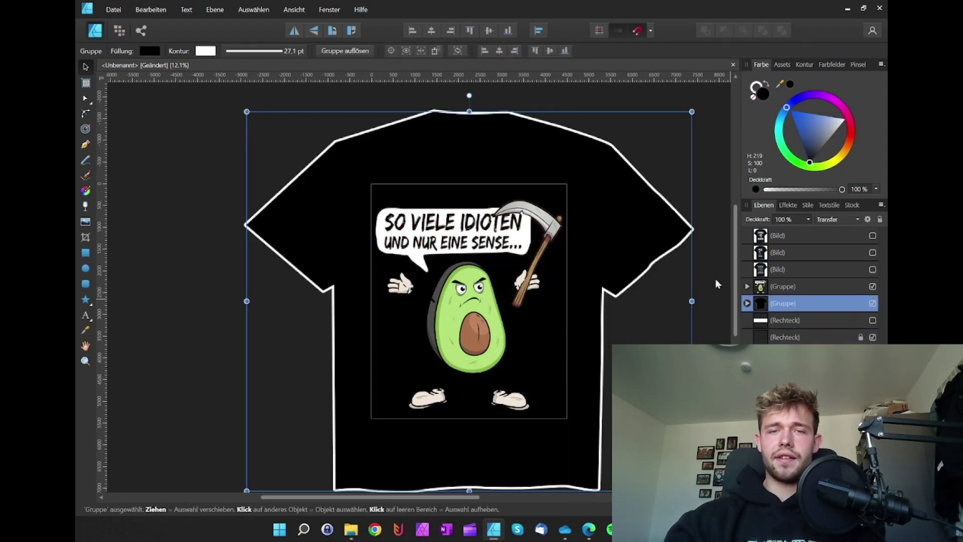
click(716, 257)
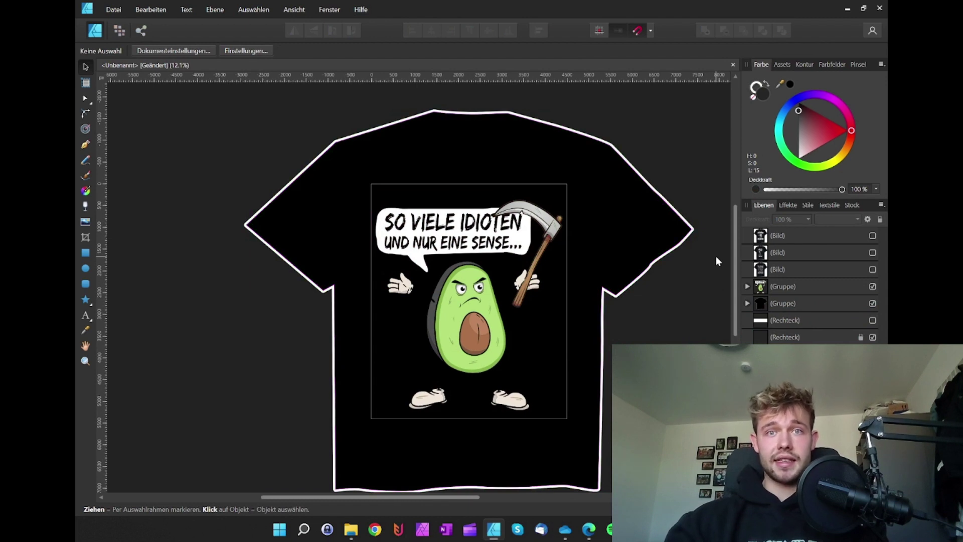
scroll(633, 249, down, 2)
scroll(616, 215, down, 2)
scroll(588, 222, down, 1)
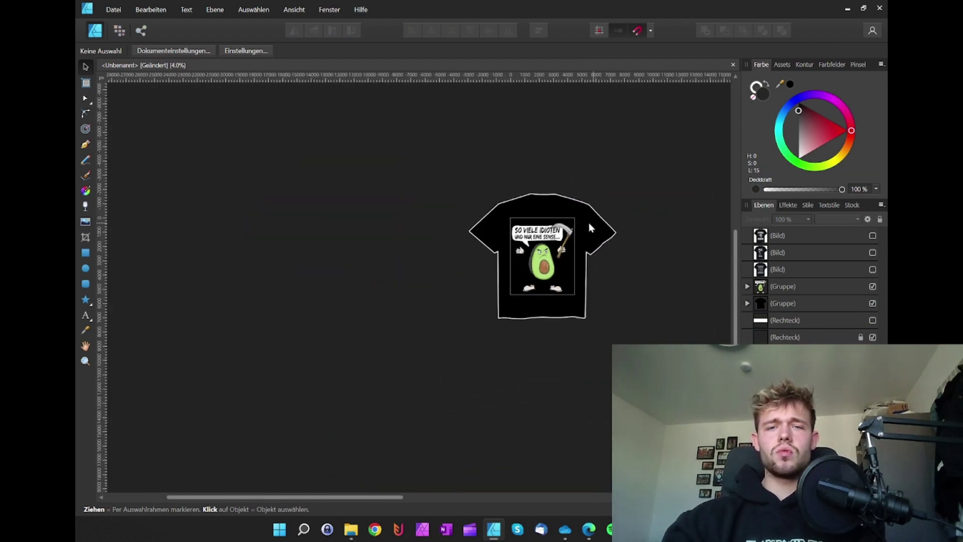
scroll(564, 235, down, 1)
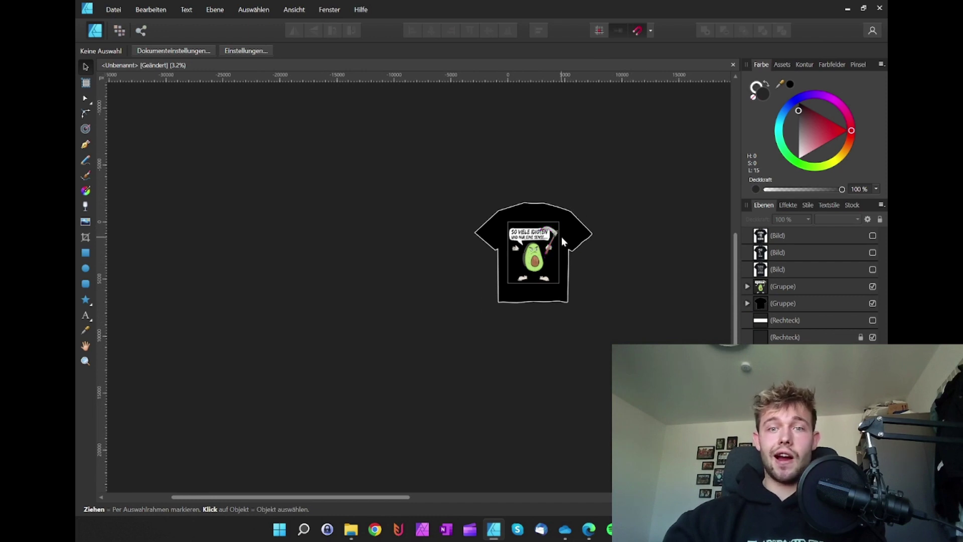
scroll(561, 236, up, 2)
scroll(516, 223, up, 2)
scroll(437, 197, up, 3)
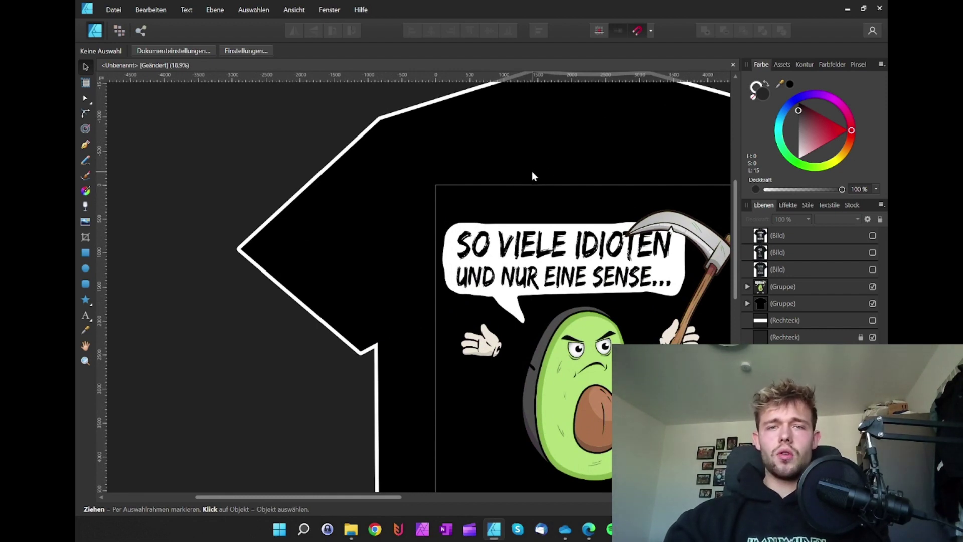
scroll(531, 171, down, 3)
scroll(531, 171, down, 2)
scroll(531, 170, down, 1)
scroll(545, 163, down, 2)
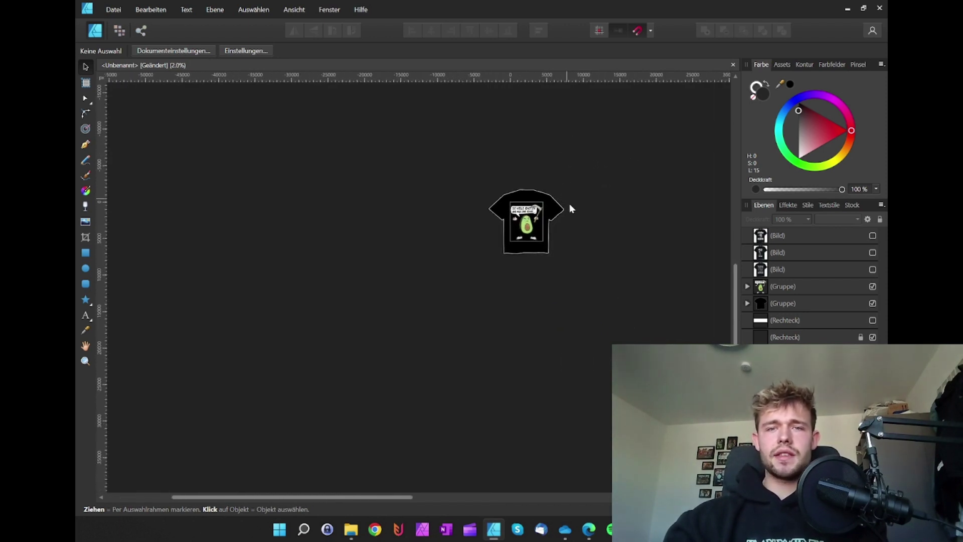
scroll(569, 221, up, 2)
scroll(572, 231, up, 1)
scroll(589, 226, up, 1)
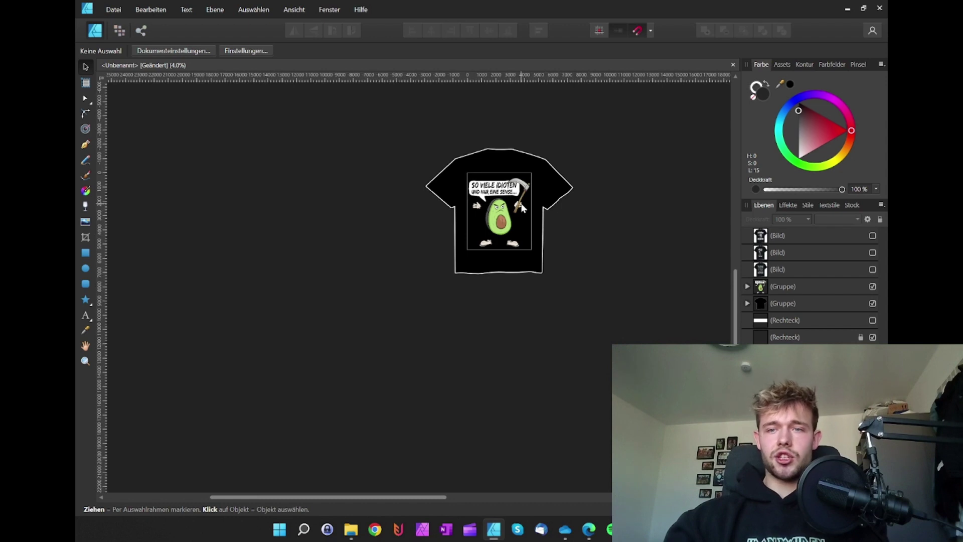
scroll(557, 235, up, 2)
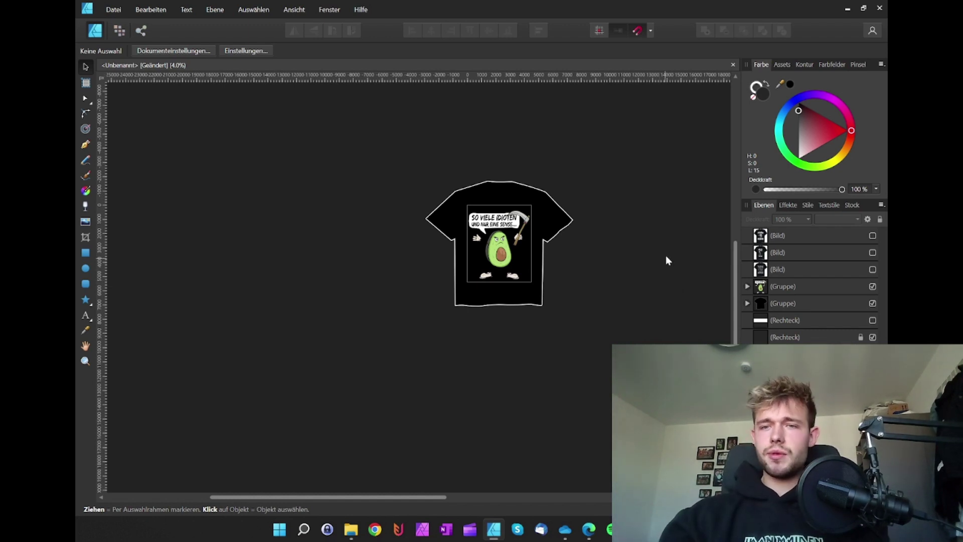
Step: Make the three competitor reaper shirt (Bild) layers and the white background rectangle visible
click(872, 235)
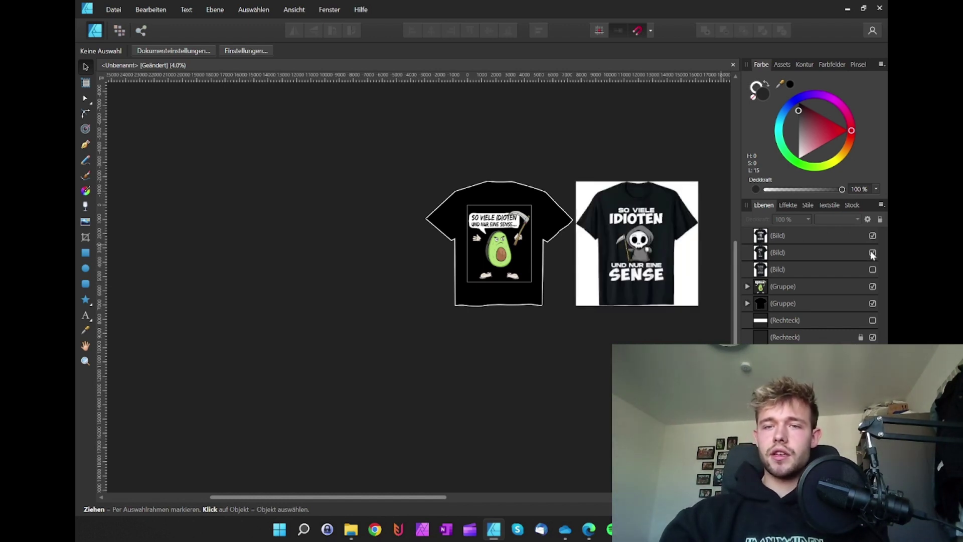
click(872, 252)
click(872, 268)
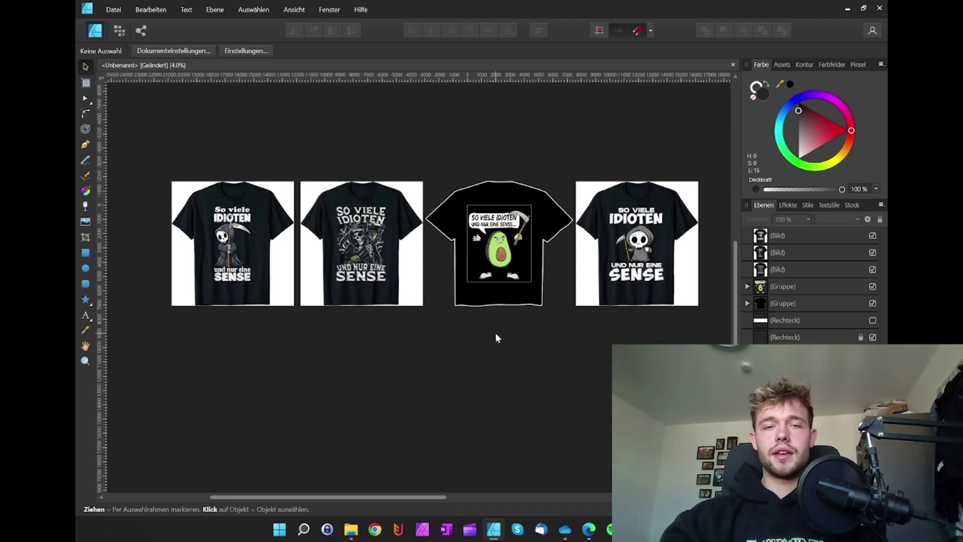
click(873, 320)
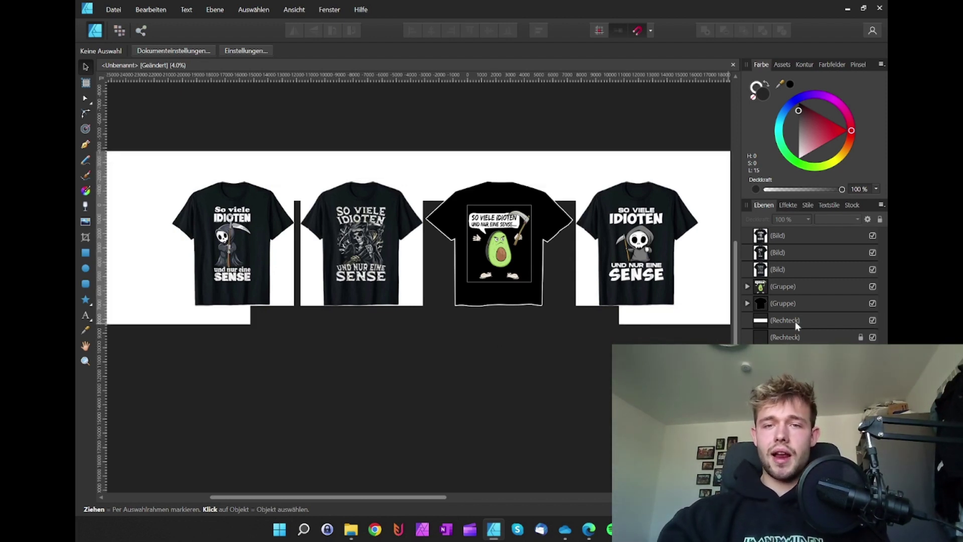
scroll(519, 338, right, 1)
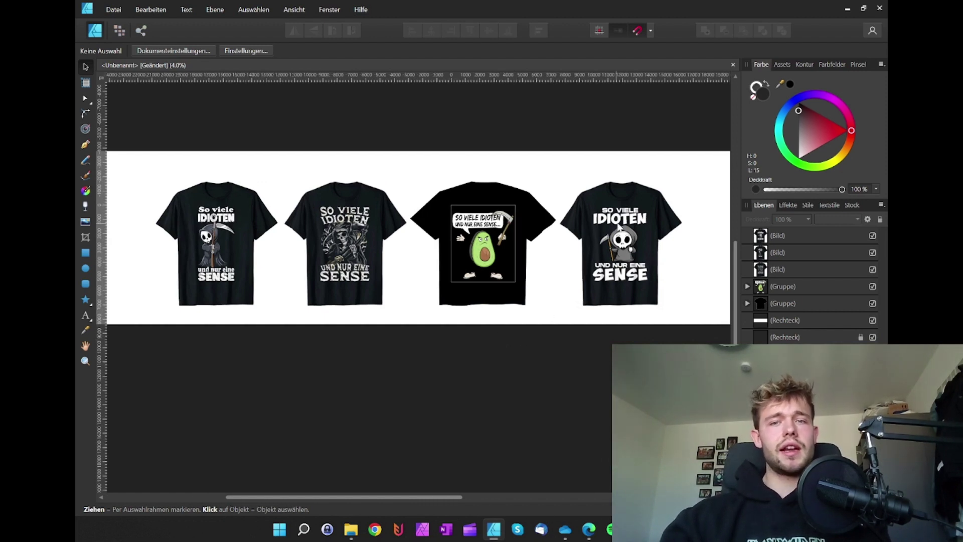
Step: Nudge the rightmost reaper shirt slightly to the right and deselect it
drag(619, 227, 653, 236)
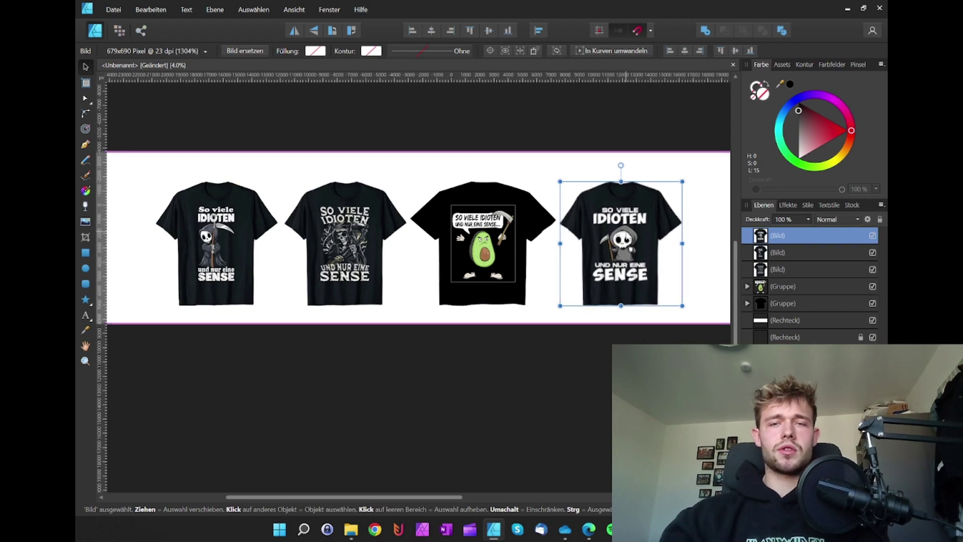
click(565, 329)
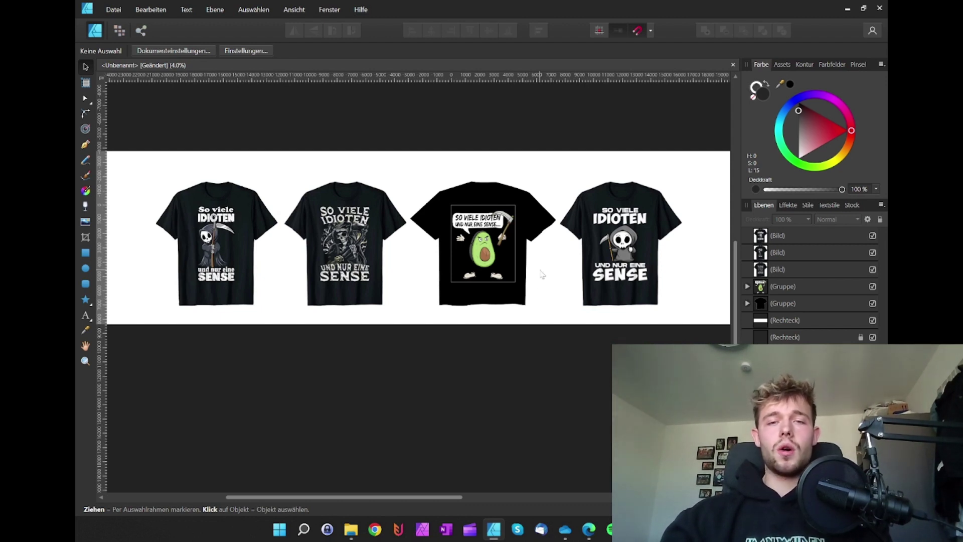
scroll(560, 261, down, 2)
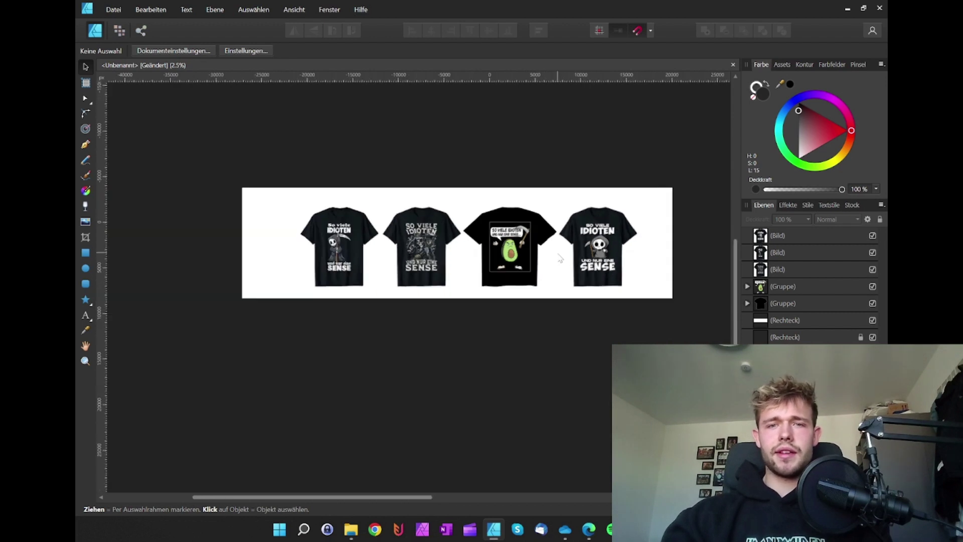
scroll(546, 257, down, 1)
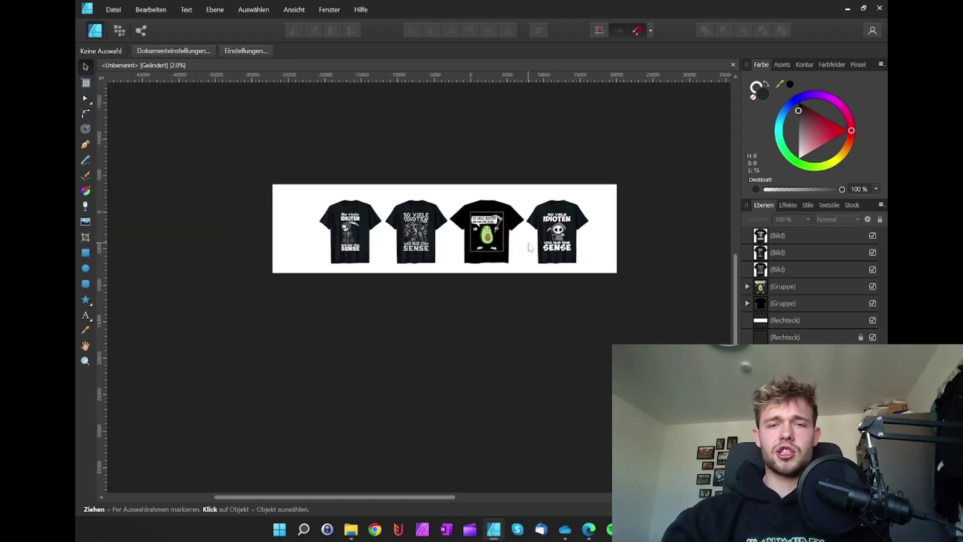
scroll(529, 246, up, 1)
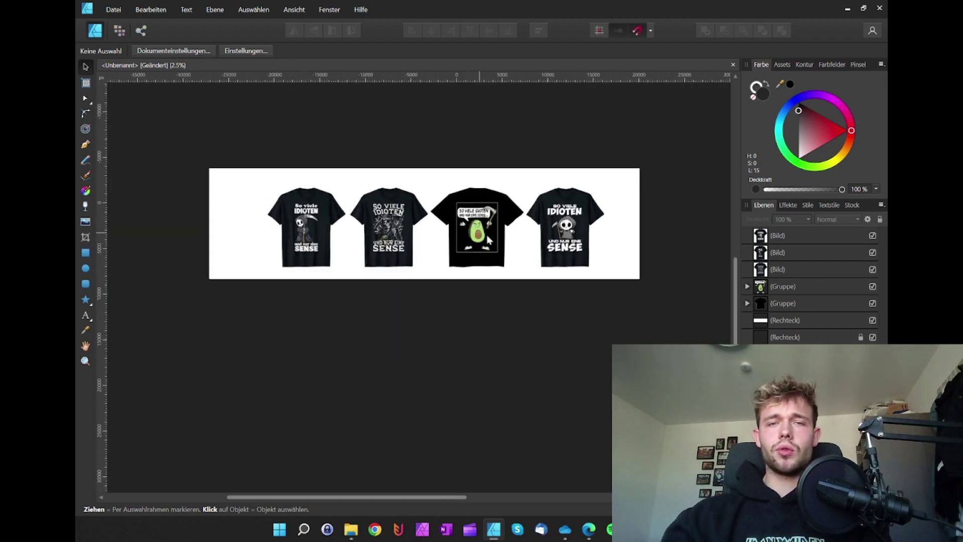
scroll(516, 227, left, 2)
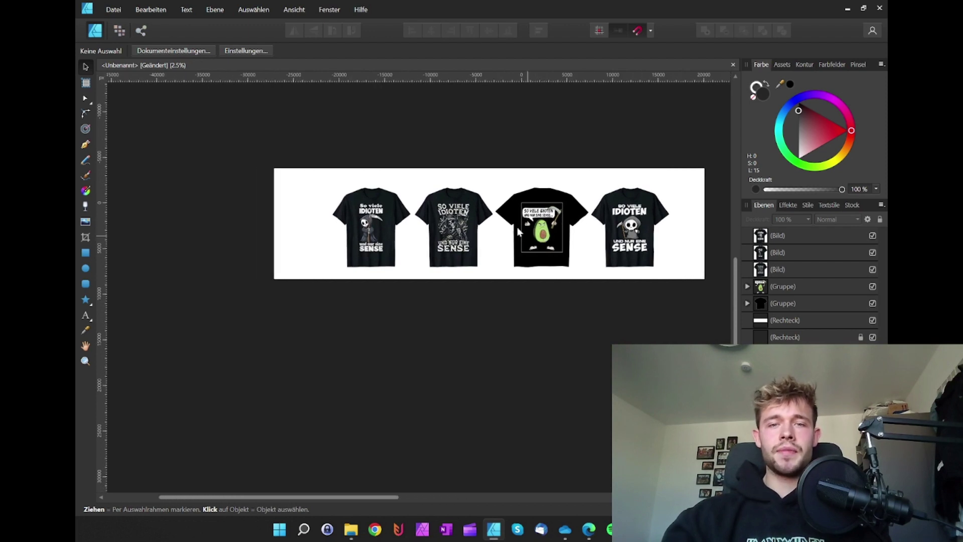
scroll(516, 227, right, 1)
scroll(509, 221, right, 1)
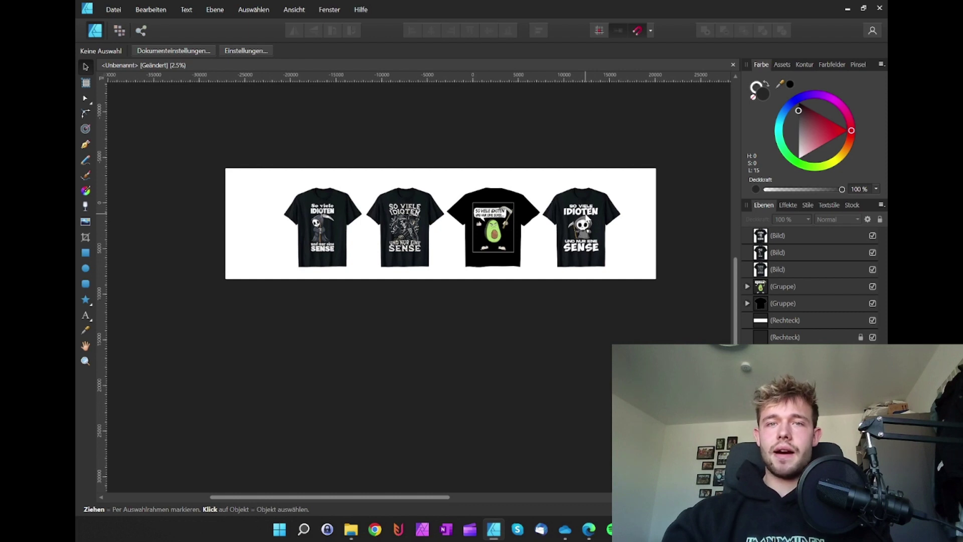
scroll(589, 217, up, 2)
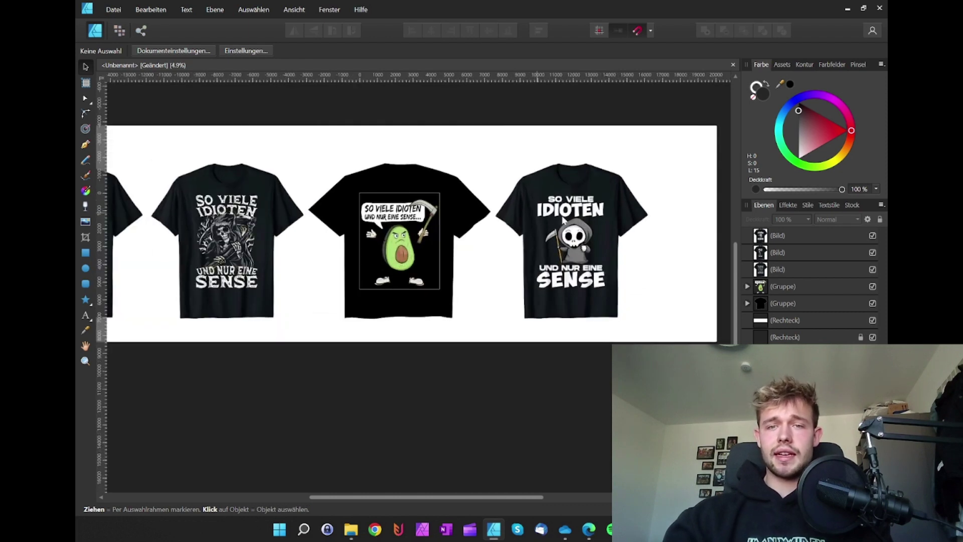
scroll(580, 271, down, 3)
scroll(459, 251, up, 1)
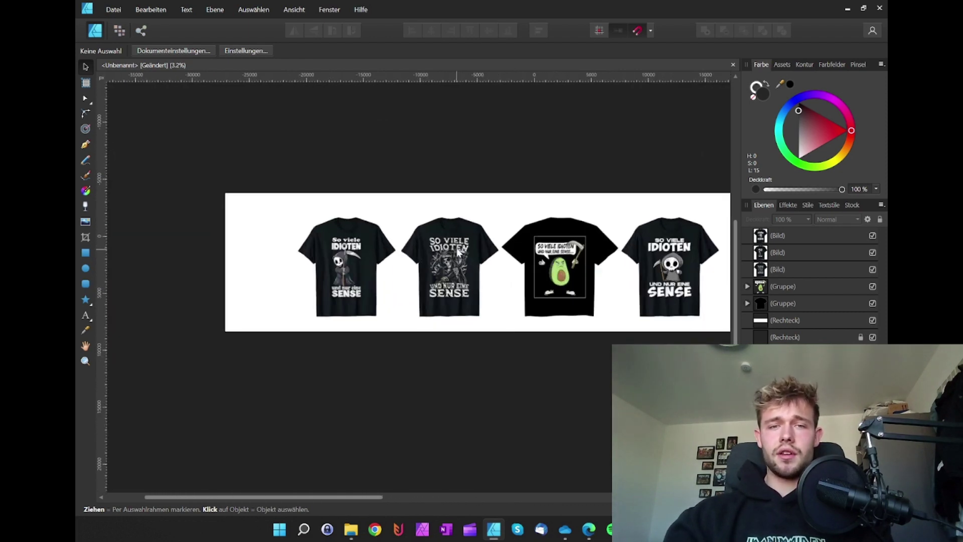
scroll(459, 250, down, 1)
scroll(459, 251, right, 1)
scroll(456, 256, up, 1)
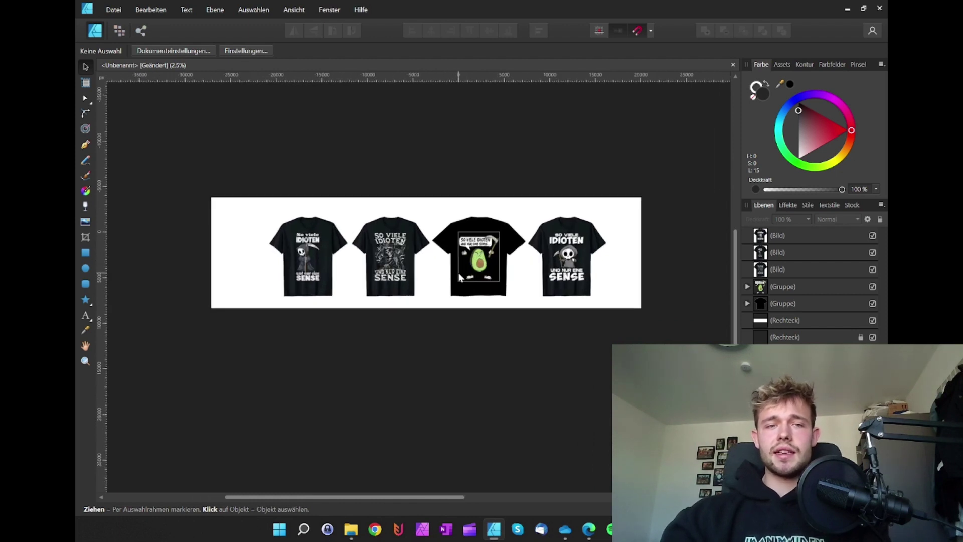
scroll(453, 260, up, 1)
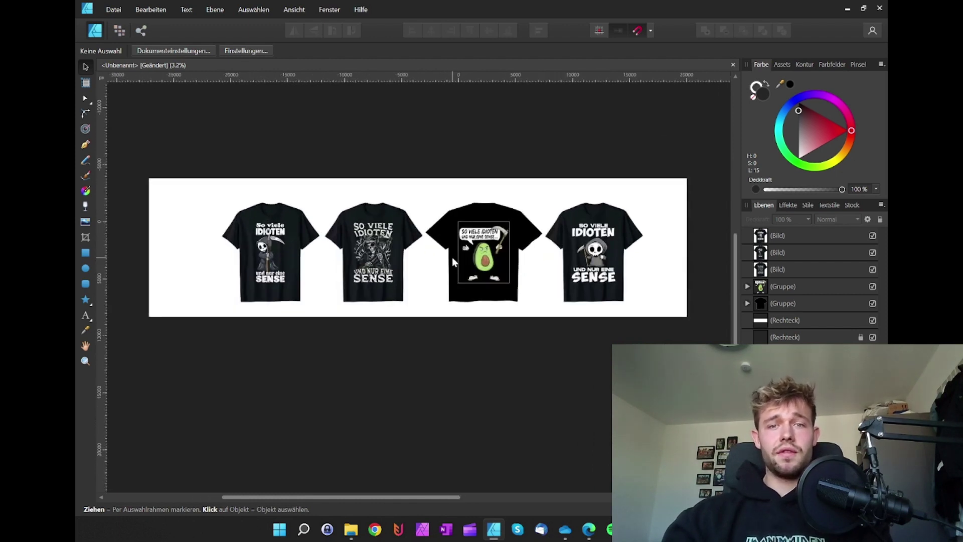
scroll(505, 239, up, 2)
scroll(476, 251, down, 1)
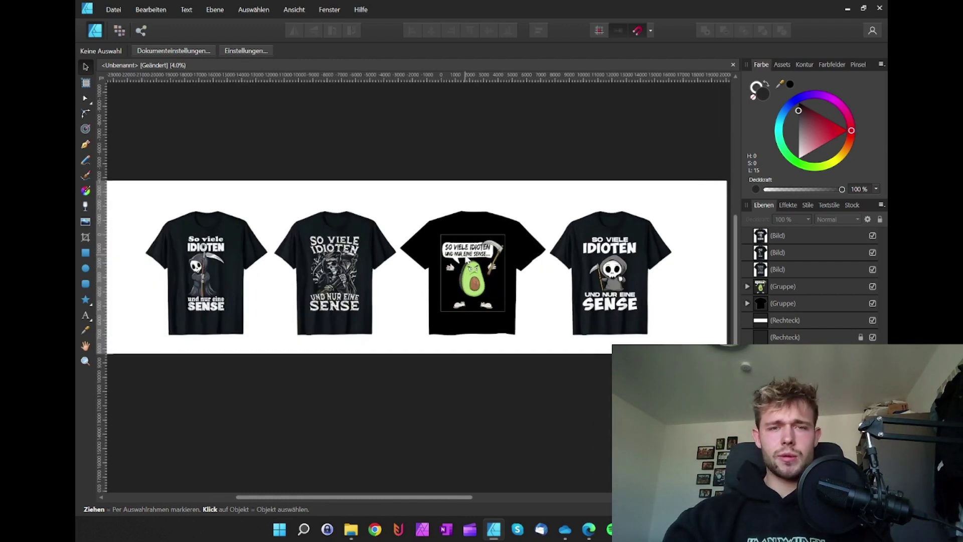
scroll(462, 248, down, 1)
scroll(461, 247, down, 1)
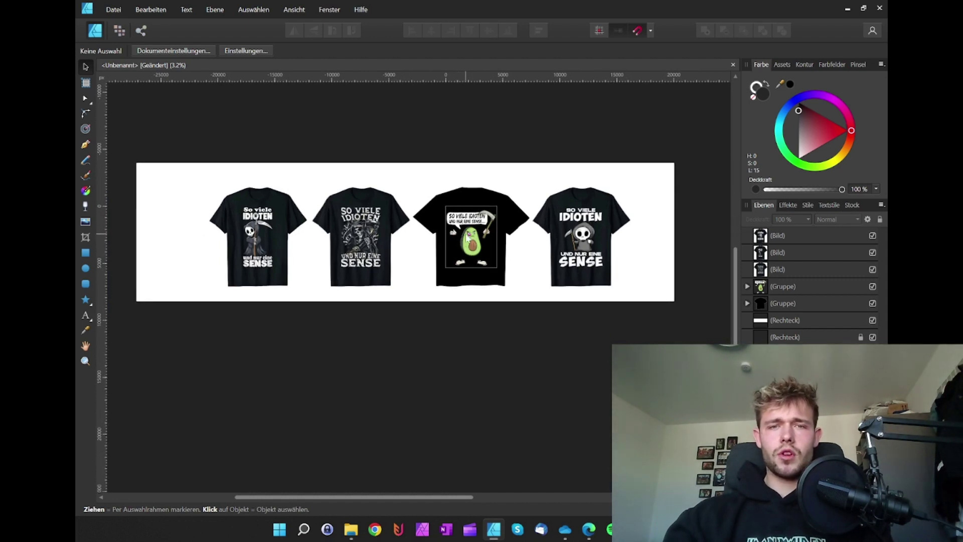
Step: Sample the avocado green into the speech bubble (Kurve) fill with the Color Picker, then deselect
scroll(467, 236, up, 1)
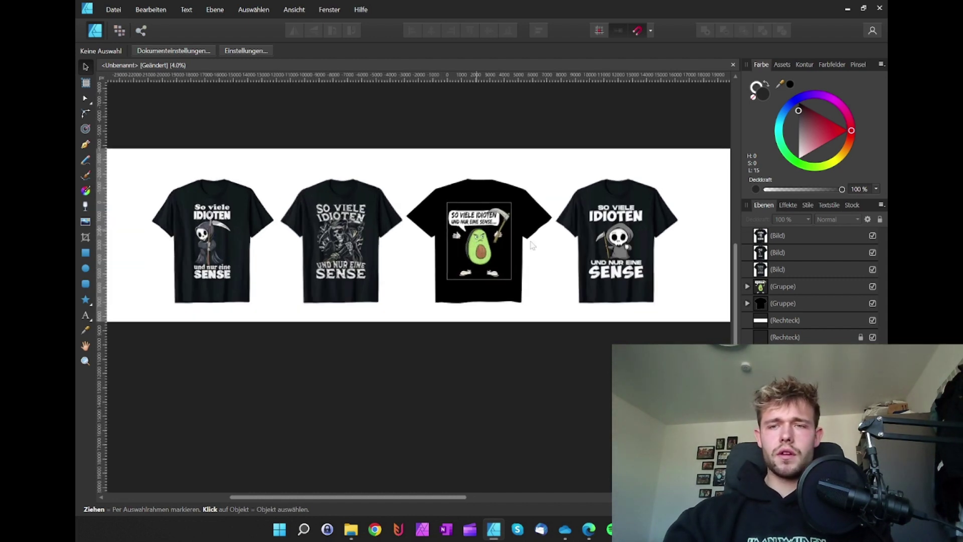
click(746, 286)
click(785, 320)
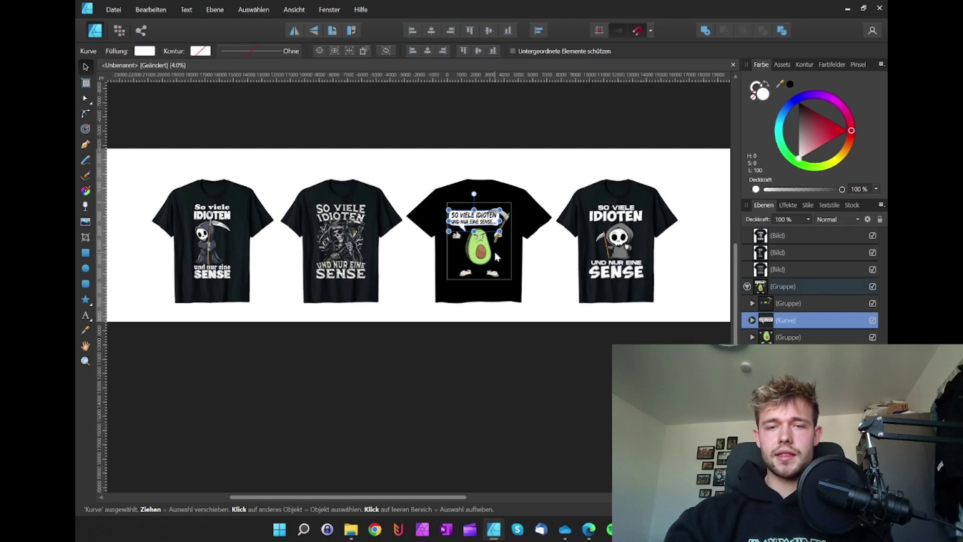
scroll(496, 256, down, 1)
key(i)
click(475, 242)
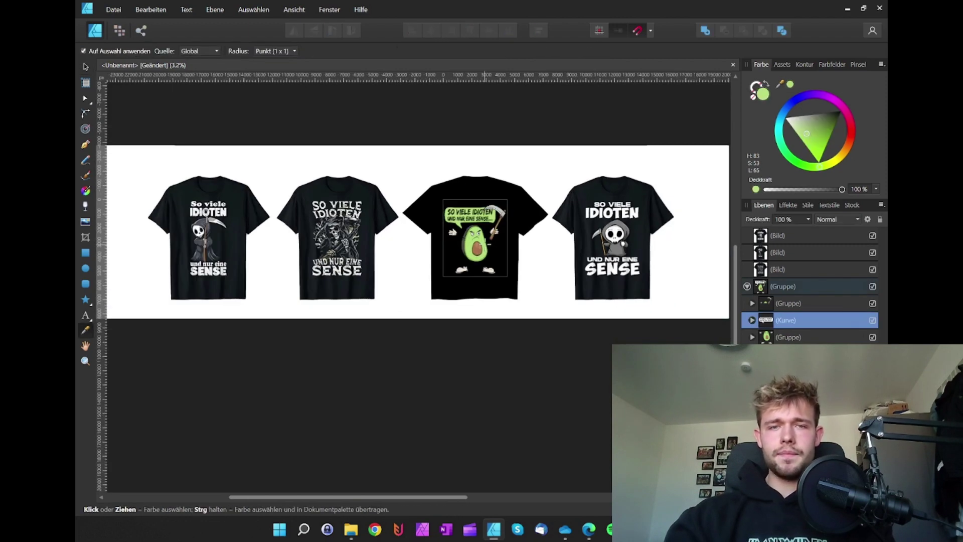
scroll(493, 251, down, 2)
key(ctrl+d)
key(v)
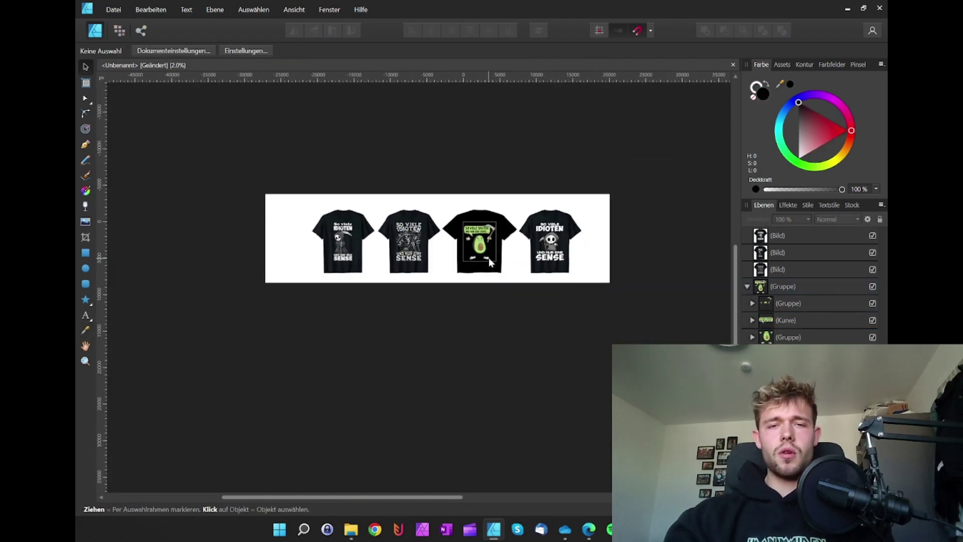
scroll(454, 250, up, 2)
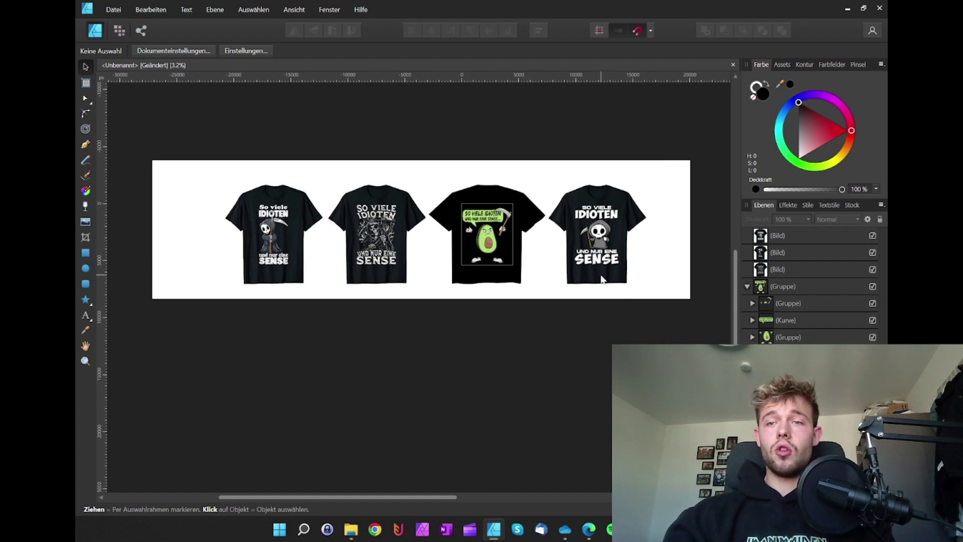
Step: Select all four shirt layers and the white background rectangle in the Layers panel
click(789, 243)
shift+click(781, 269)
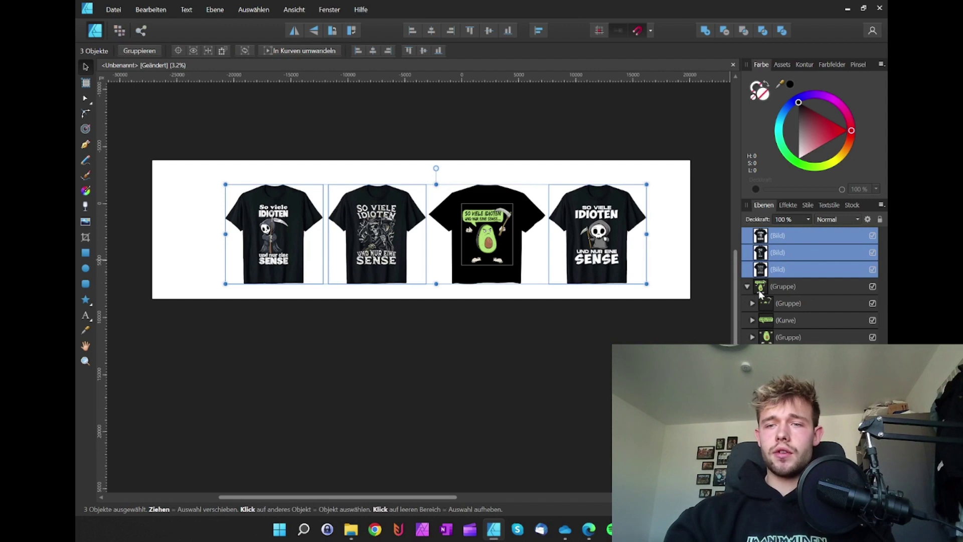
click(747, 286)
shift+click(782, 286)
shift+click(782, 302)
shift+click(782, 320)
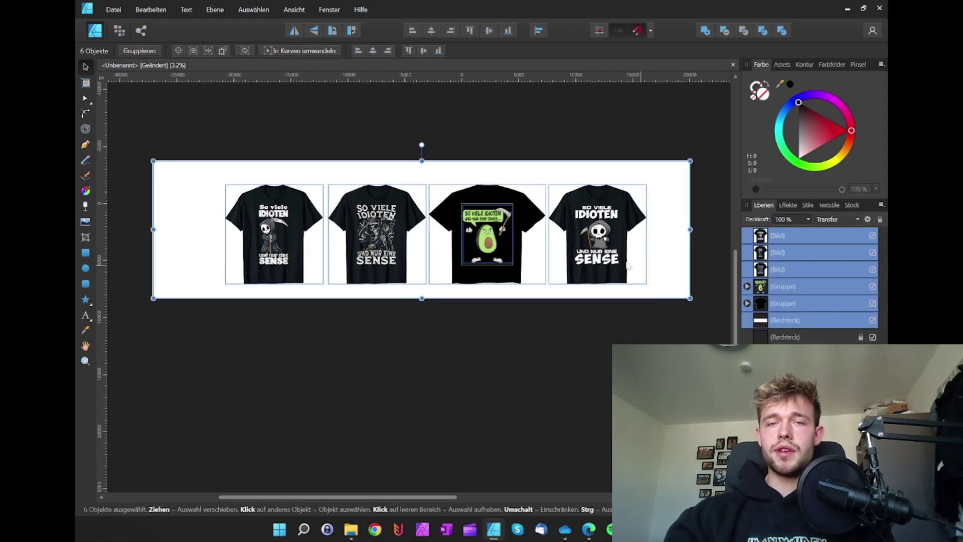
scroll(533, 234, down, 2)
Step: Duplicate the banner twice, stacking each copy directly below the previous row
mouse_move(533, 234)
mouse_down()
mouse_move(527, 341)
mouse_move(524, 331)
mouse_up()
scroll(494, 329, down, 2)
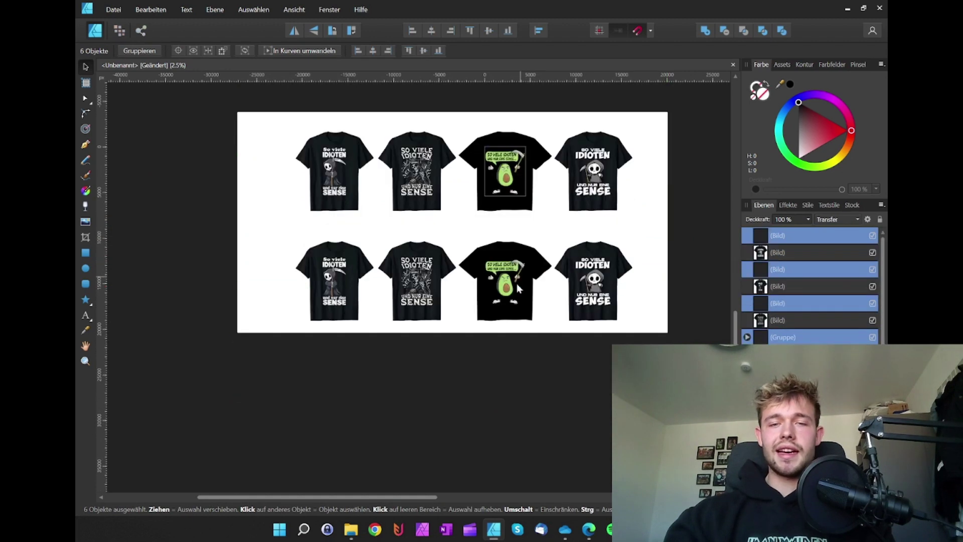
mouse_move(494, 265)
mouse_down()
mouse_move(492, 375)
mouse_move(502, 364)
mouse_up()
click(678, 231)
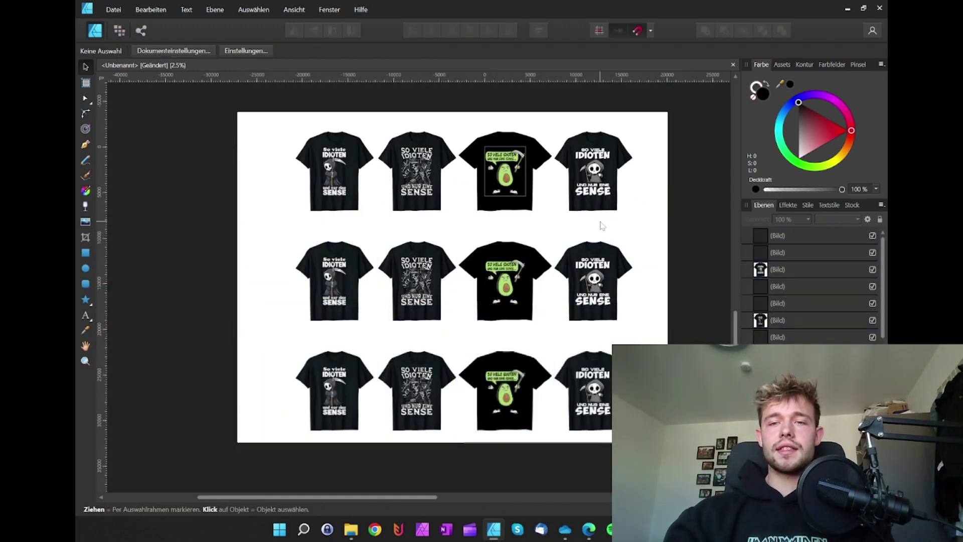
scroll(575, 202, left, 2)
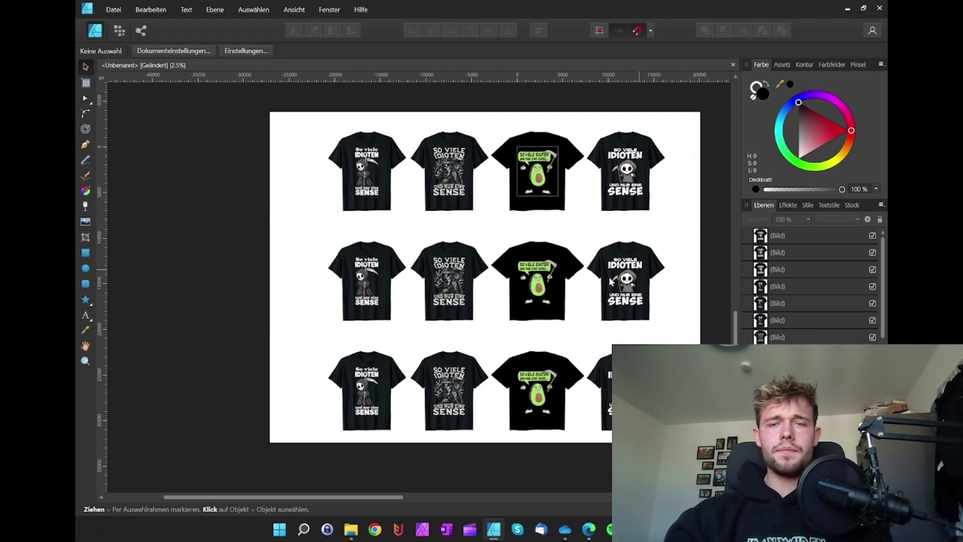
Step: Cover the avocado shirts in rows two and three with copies of the skeleton reaper shirt
click(533, 289)
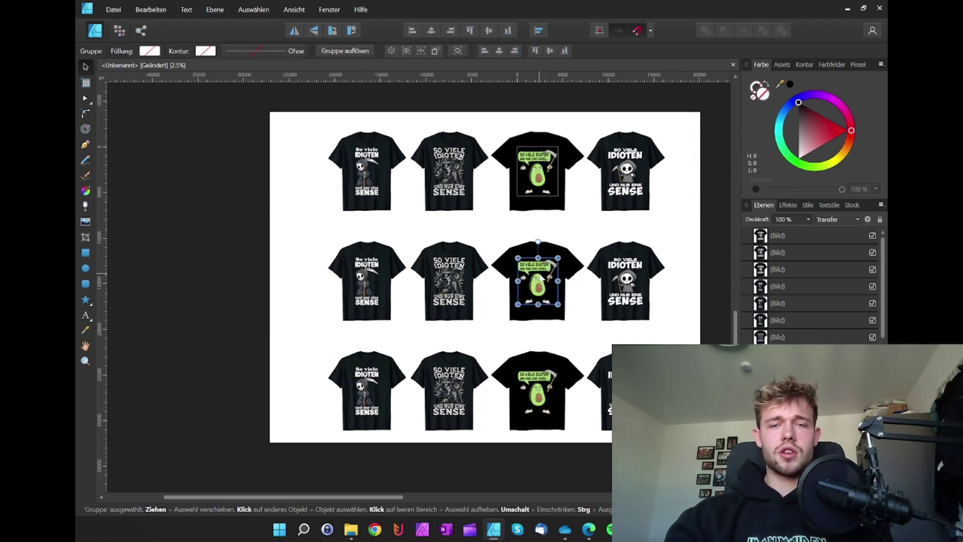
click(251, 238)
click(453, 282)
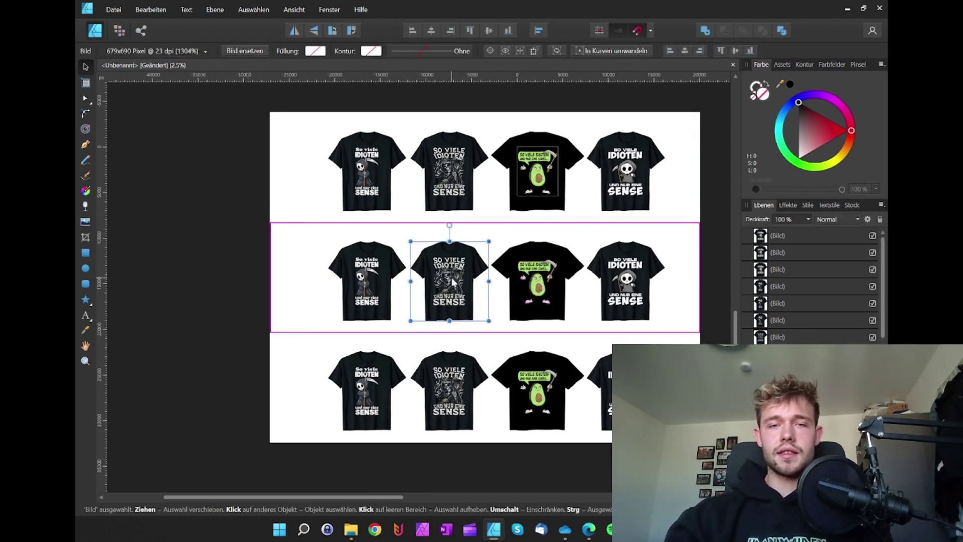
mouse_move(453, 282)
mouse_down()
mouse_move(540, 307)
mouse_move(531, 389)
mouse_up()
drag(530, 388, 537, 396)
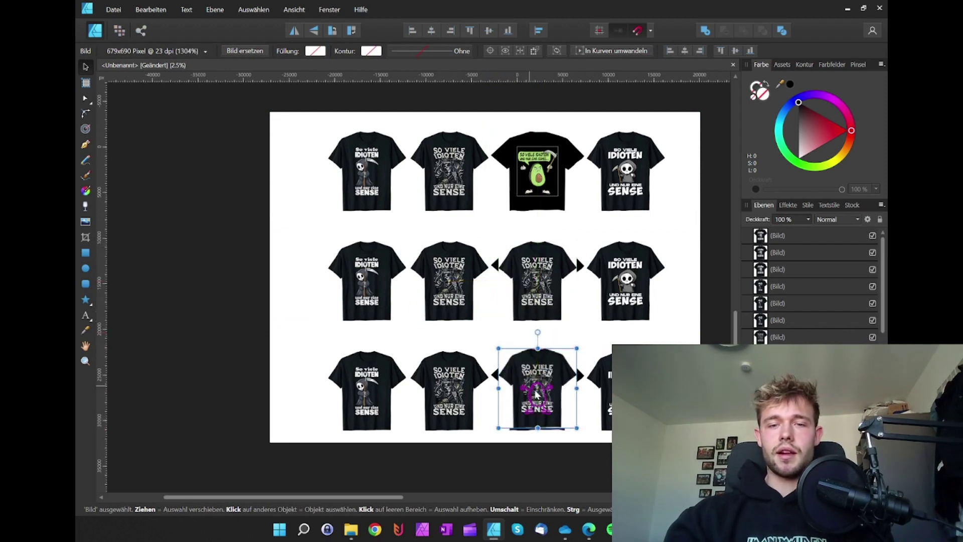
click(519, 466)
Step: Select the avocado design hidden under the bottom-row reaper shirt
scroll(516, 462, down, 5)
scroll(521, 460, up, 2)
scroll(501, 401, up, 2)
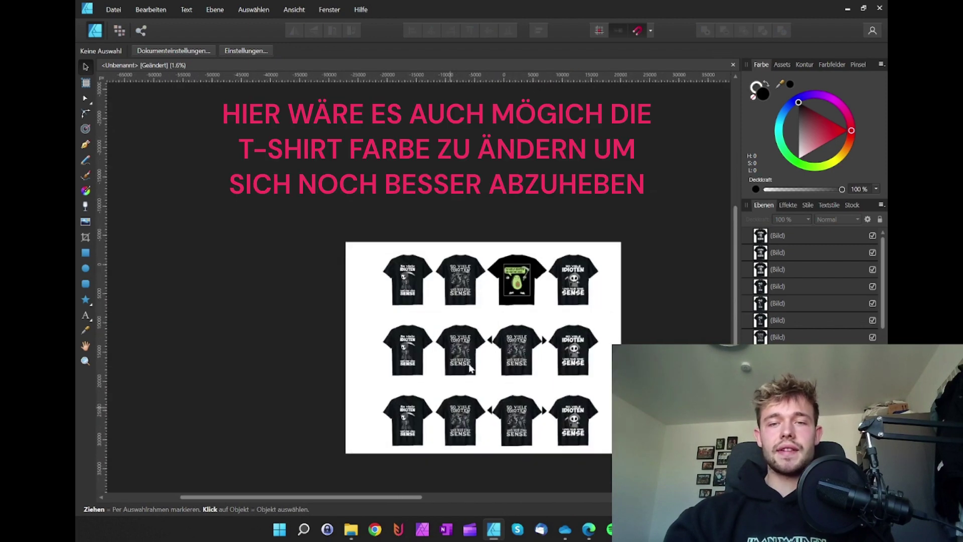
scroll(517, 290, up, 1)
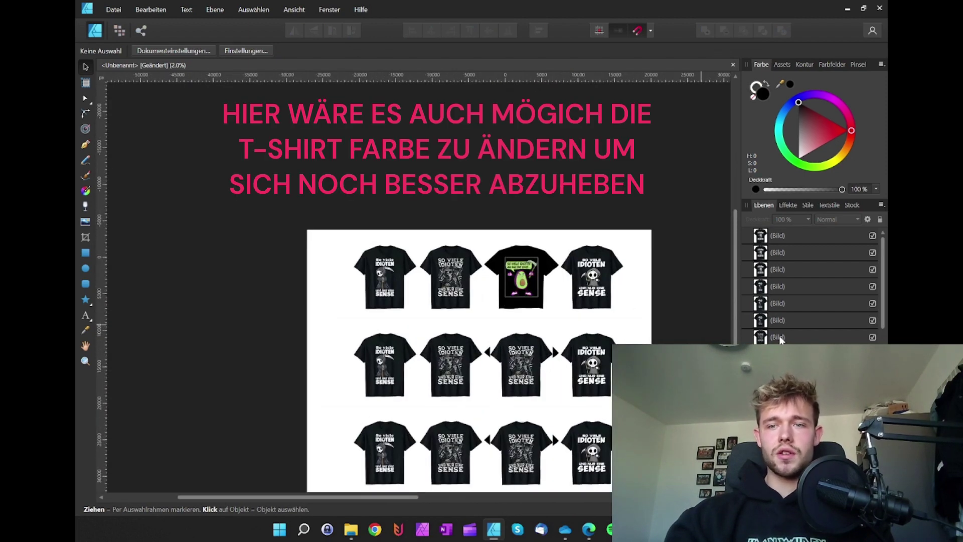
click(516, 359)
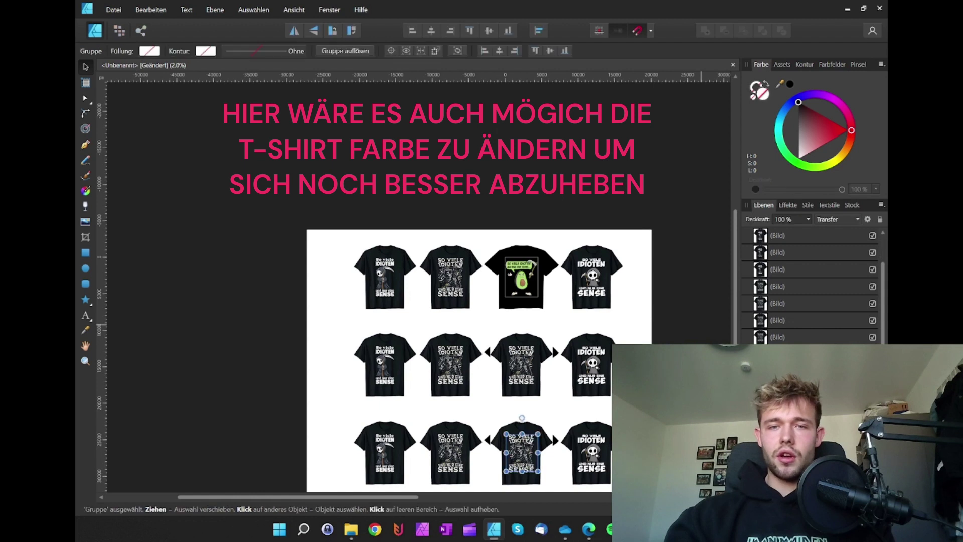
scroll(504, 321, down, 1)
scroll(505, 318, up, 1)
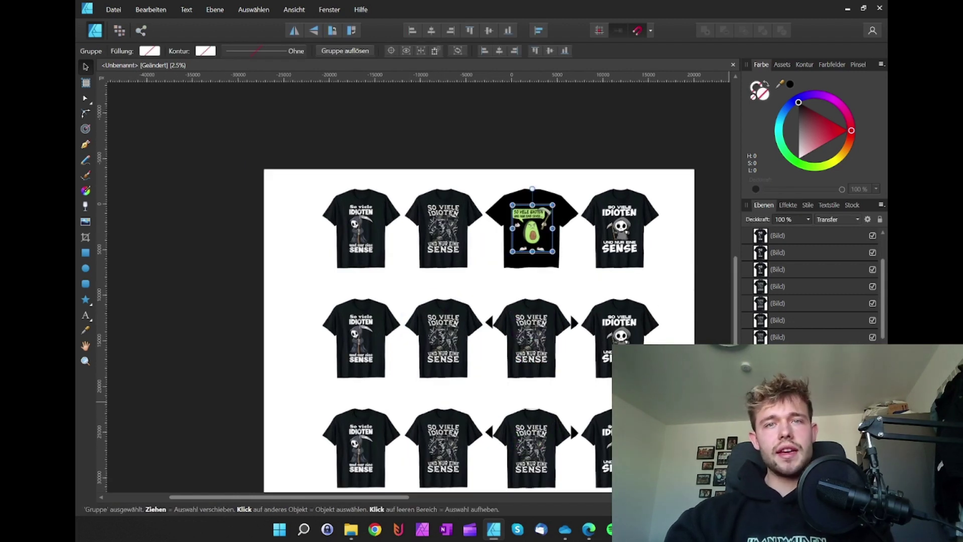
Step: Adjust the speech bubble's green in the Colour panel triangle, settling on a pale green
scroll(813, 286, down, 2)
double_click(529, 214)
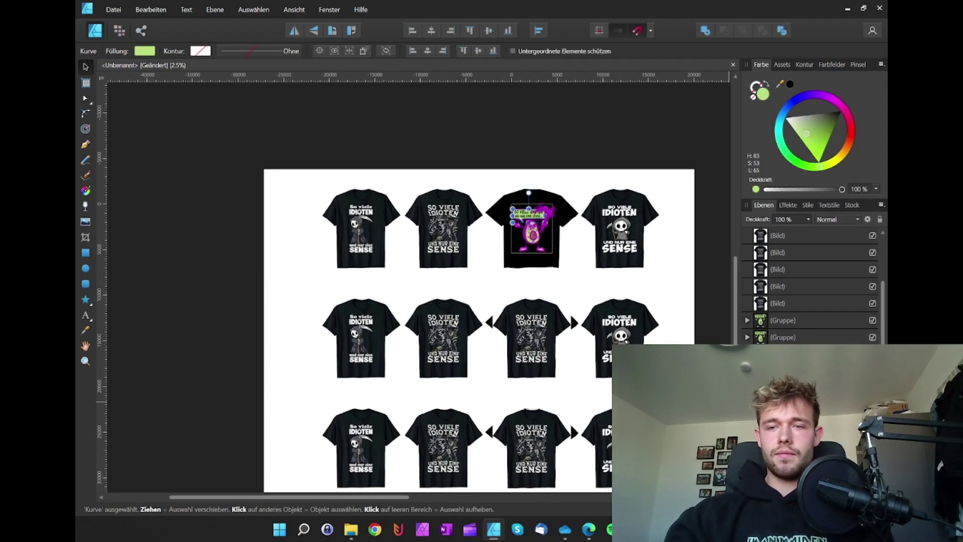
scroll(647, 238, down, 1)
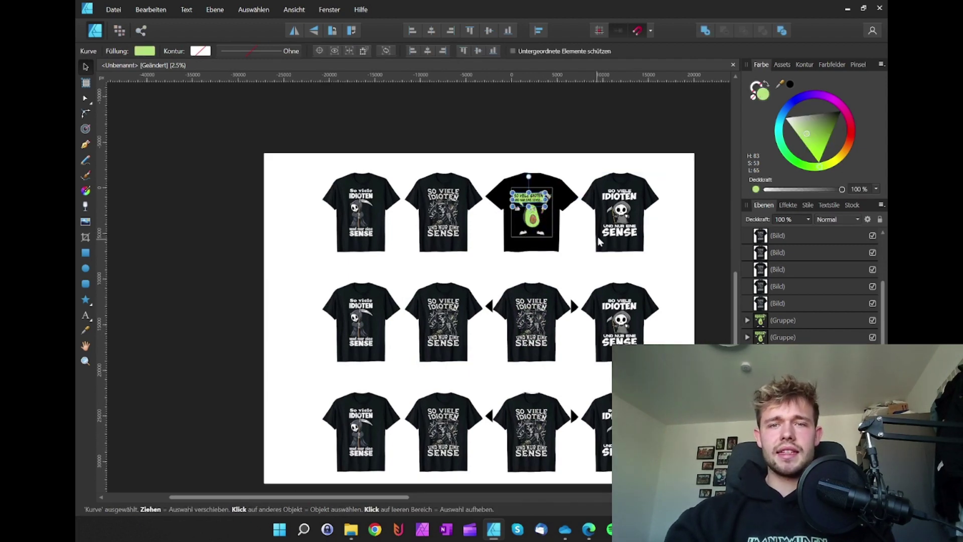
scroll(581, 248, down, 1)
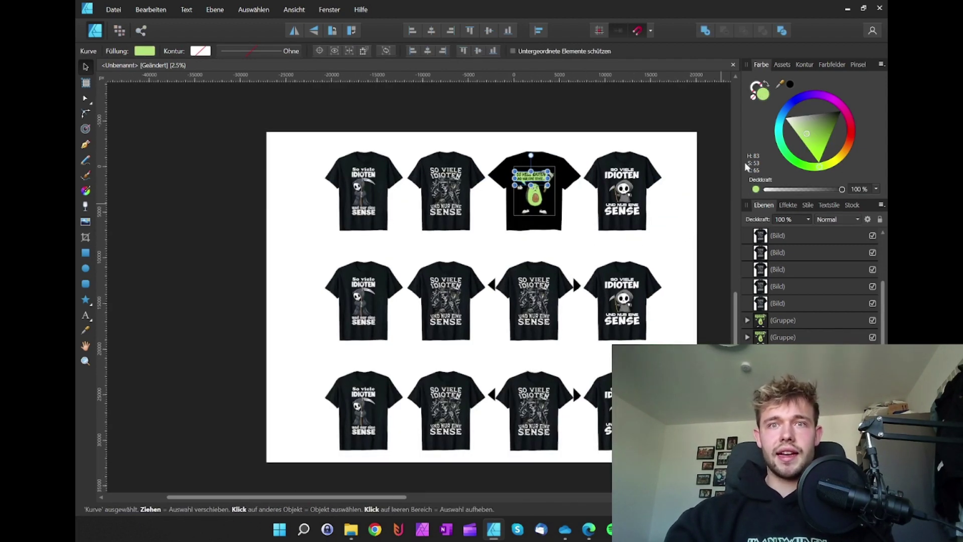
drag(812, 136, 809, 128)
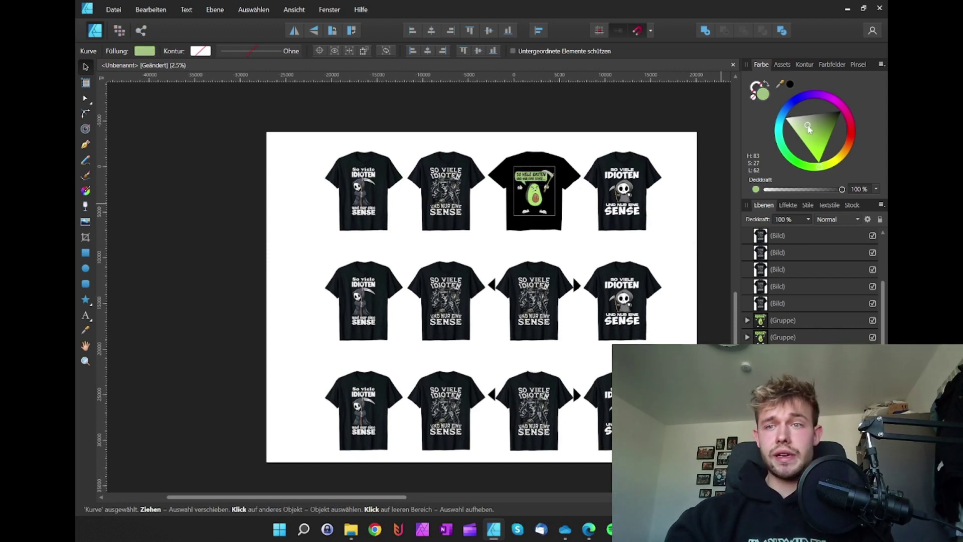
drag(809, 134, 811, 161)
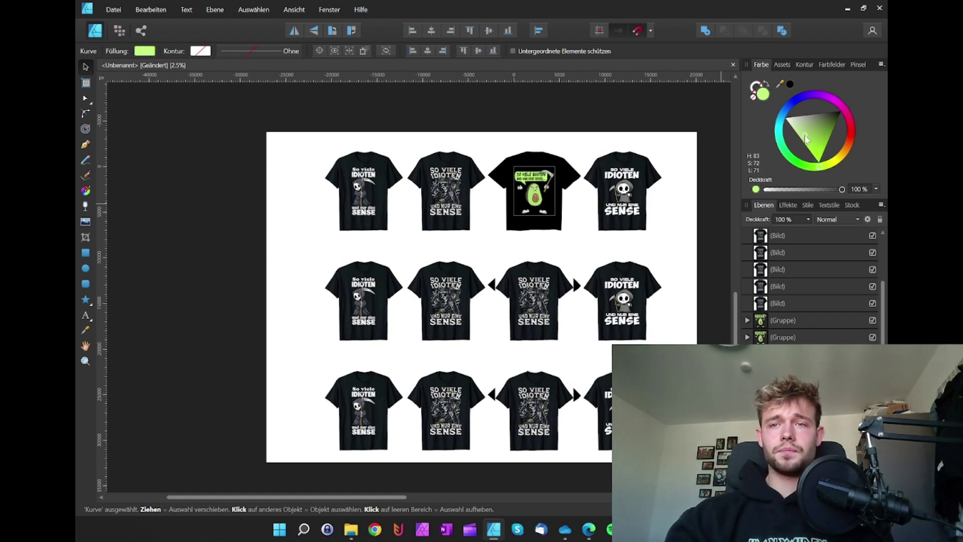
drag(806, 140, 806, 136)
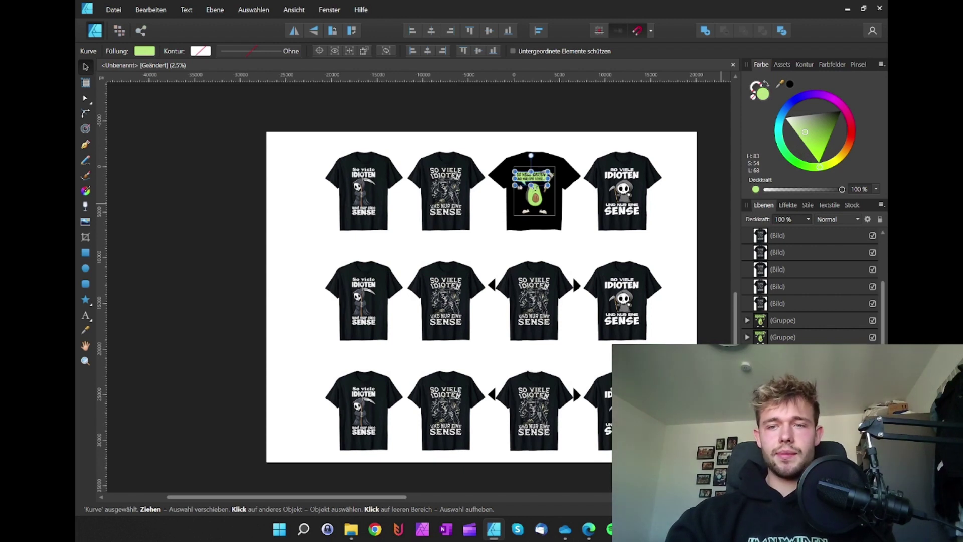
key(Escape)
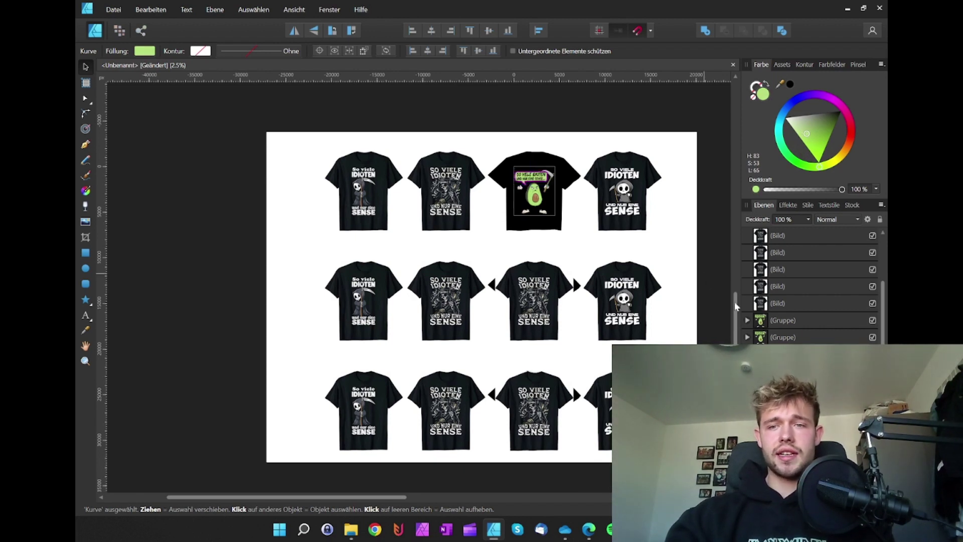
click(535, 190)
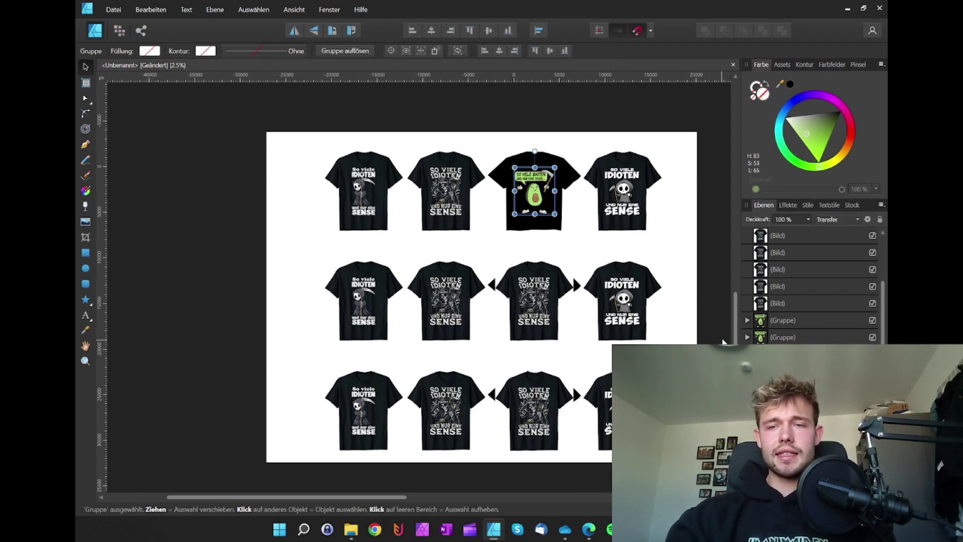
click(707, 299)
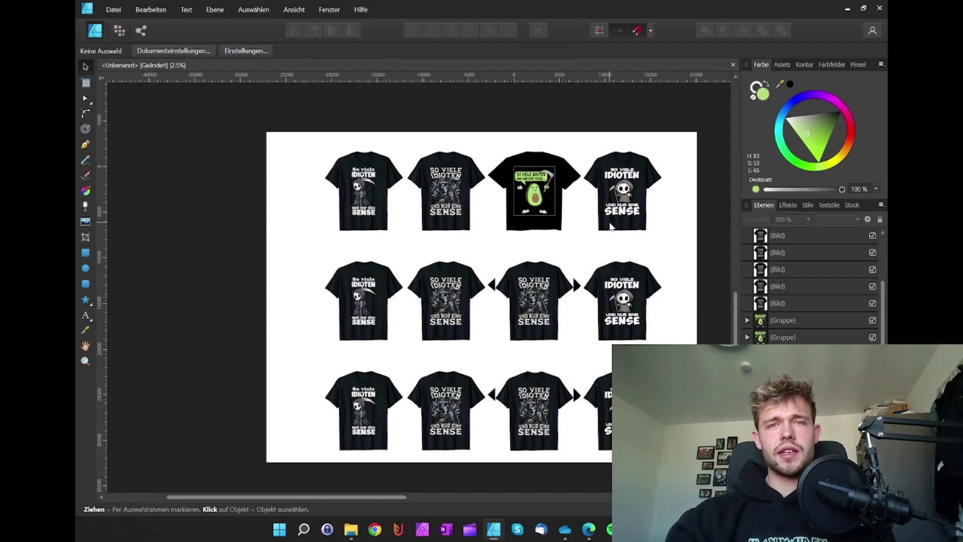
Step: Move the avocado design and black shirt together onto the top-right shirt slot
scroll(530, 173, right, 1)
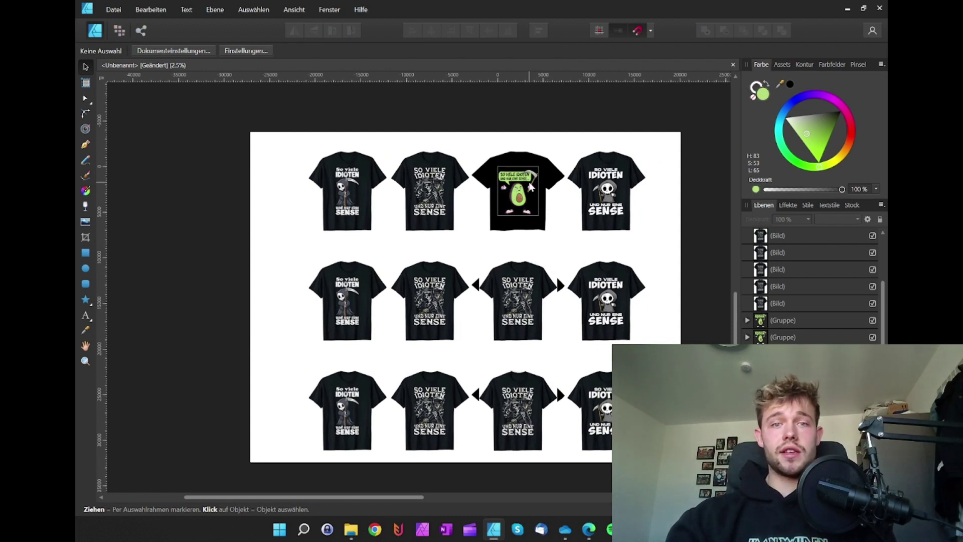
scroll(526, 183, up, 1)
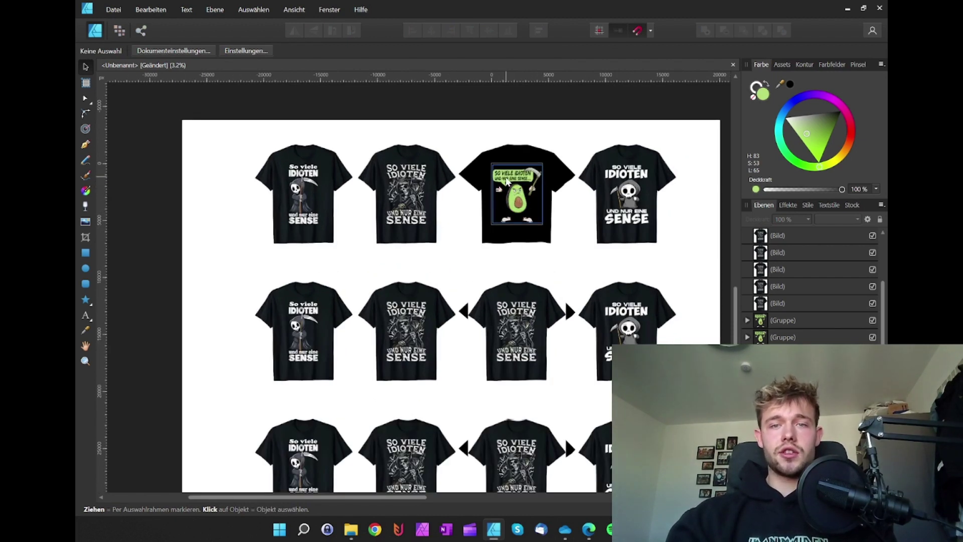
click(507, 182)
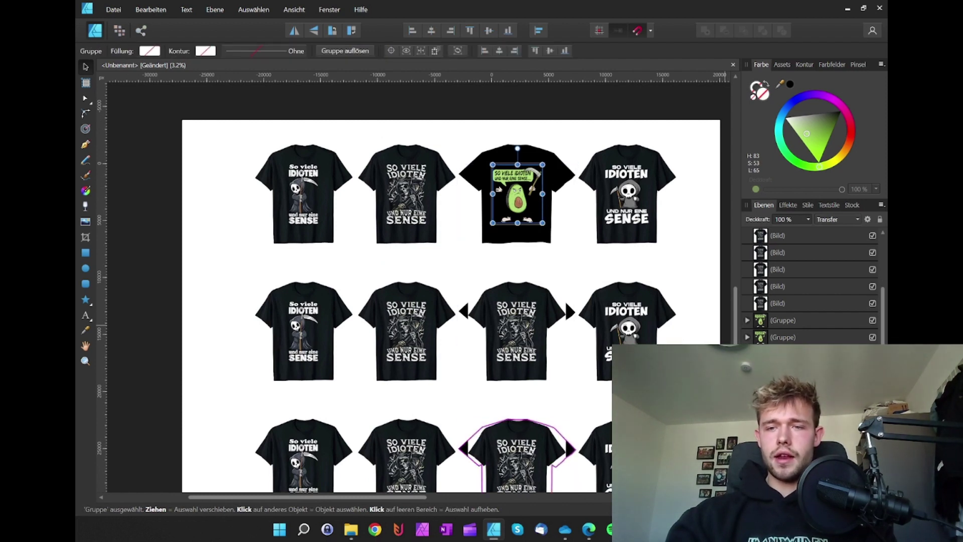
shift+click(557, 201)
scroll(668, 315, down, 1)
drag(526, 203, 615, 203)
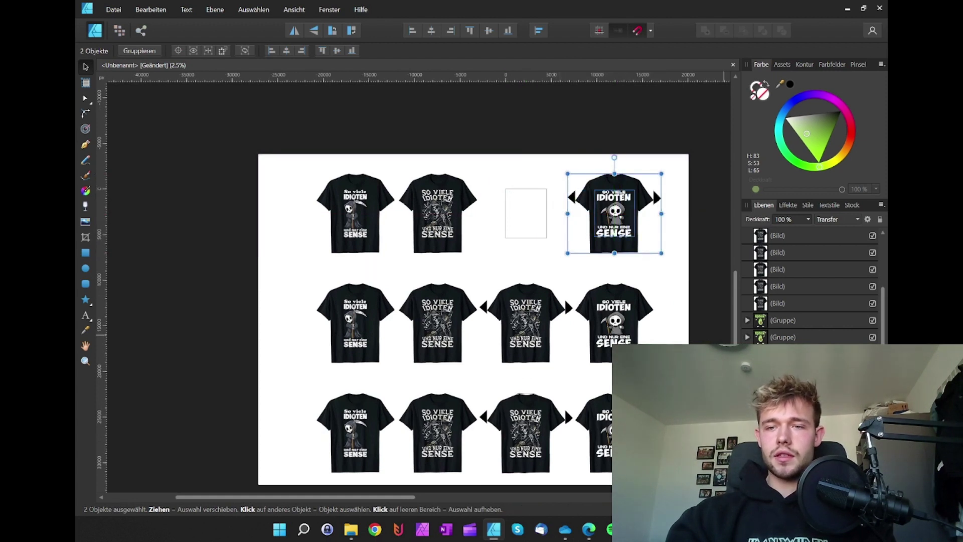
Step: Stack the avocado shirt layers above all other shirts in the Layers panel, then deselect
scroll(751, 234, up, 2)
drag(751, 234, 751, 234)
scroll(569, 242, down, 1)
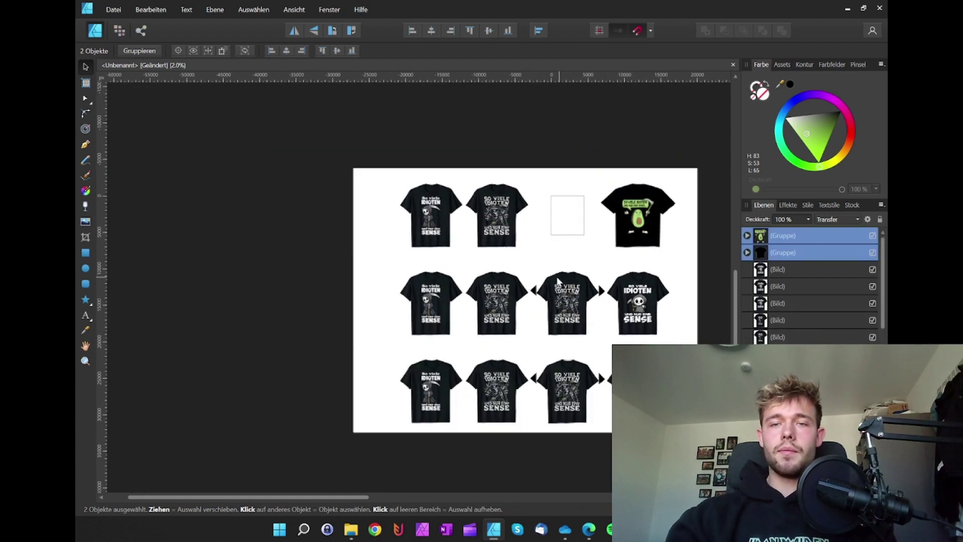
scroll(592, 268, up, 1)
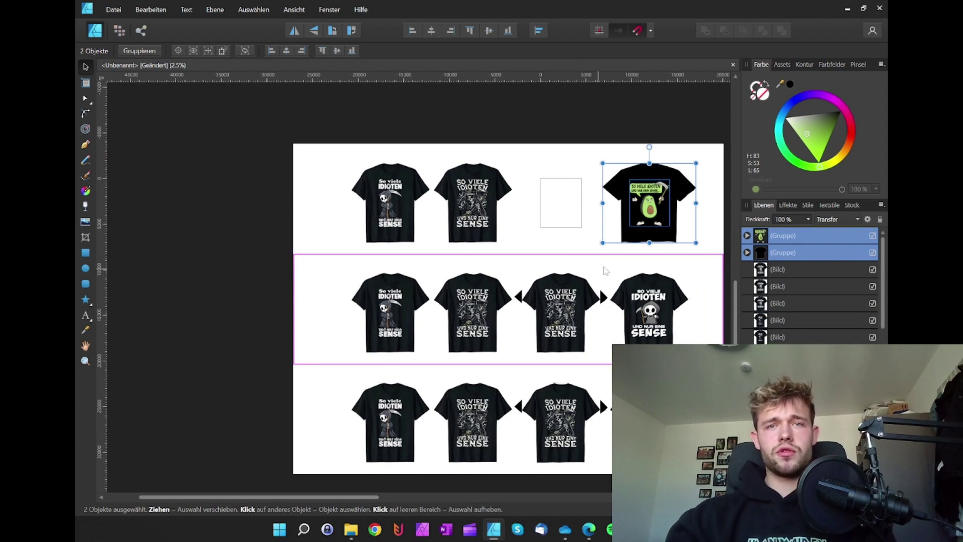
scroll(599, 268, down, 1)
scroll(596, 256, up, 1)
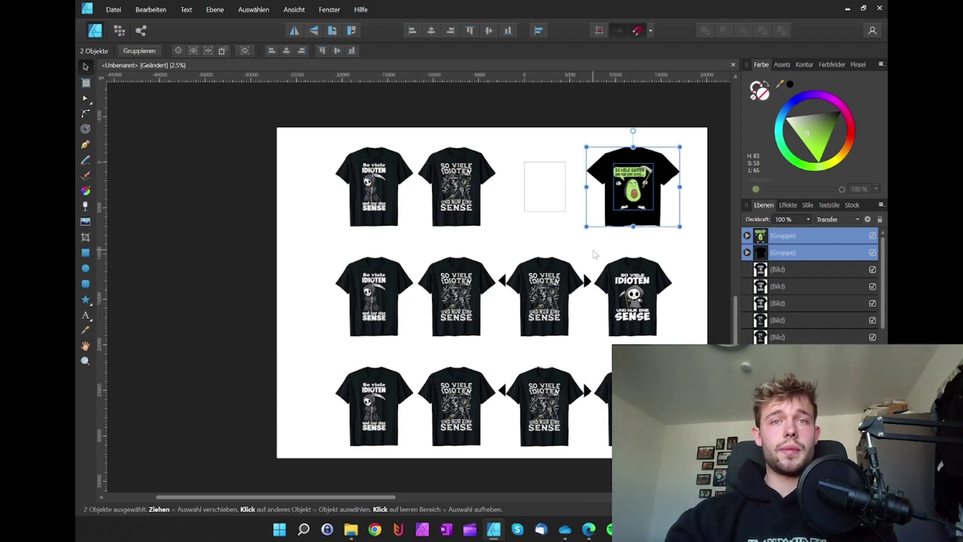
scroll(565, 246, right, 1)
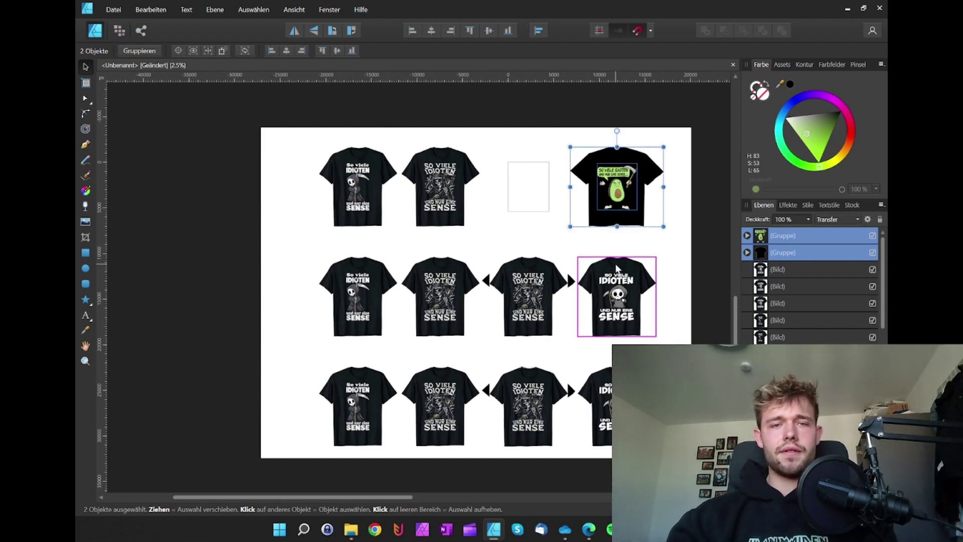
scroll(621, 273, right, 1)
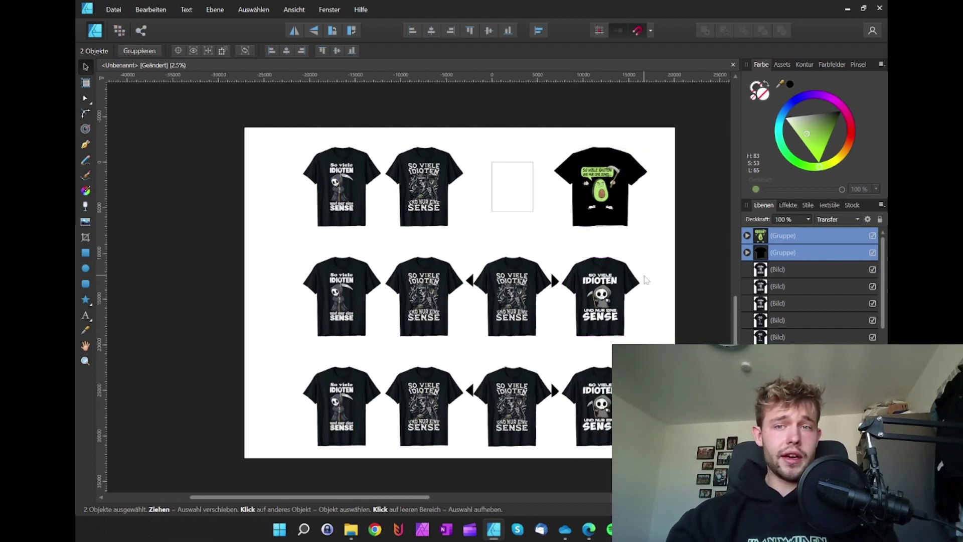
click(697, 238)
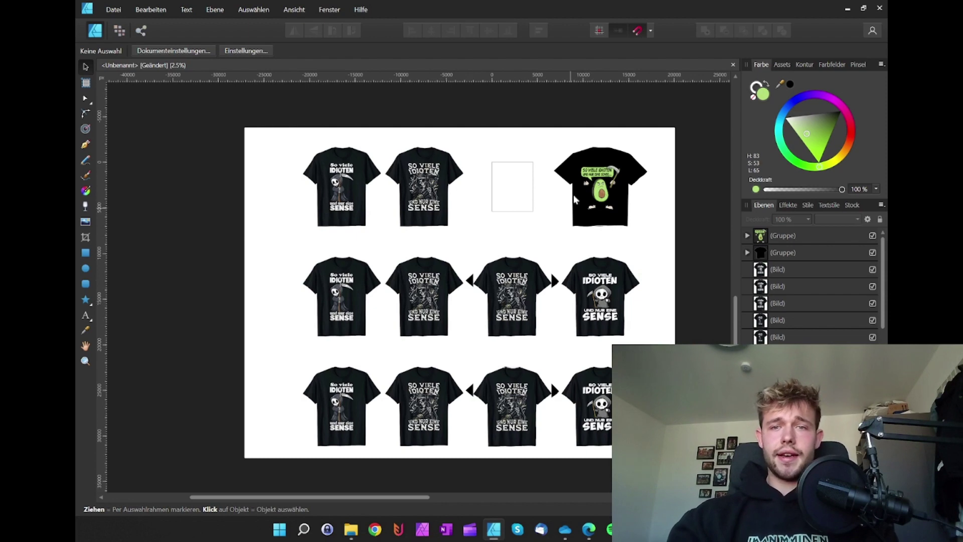
Step: Start a Pen outline at the sleeve corner and trace along the right sleeve edge
scroll(391, 170, up, 4)
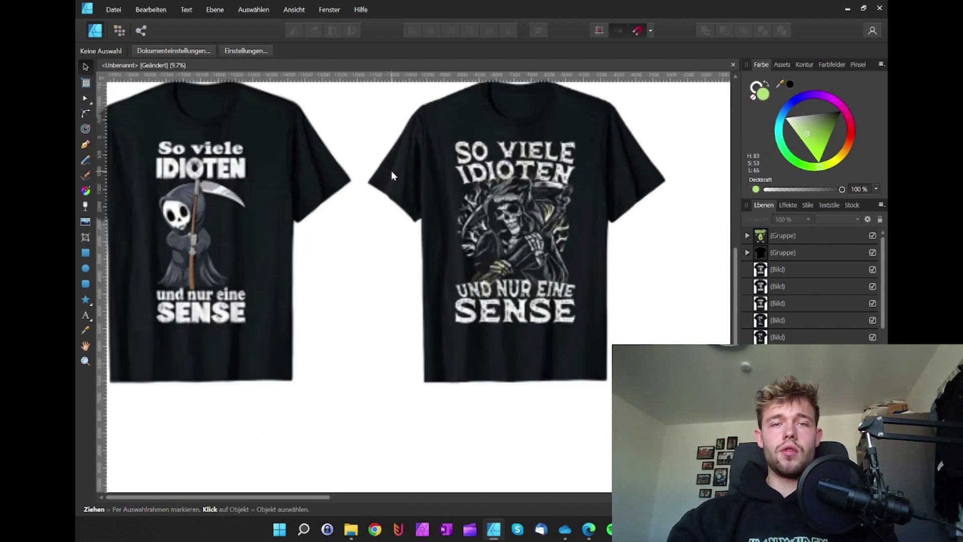
scroll(458, 173, right, 3)
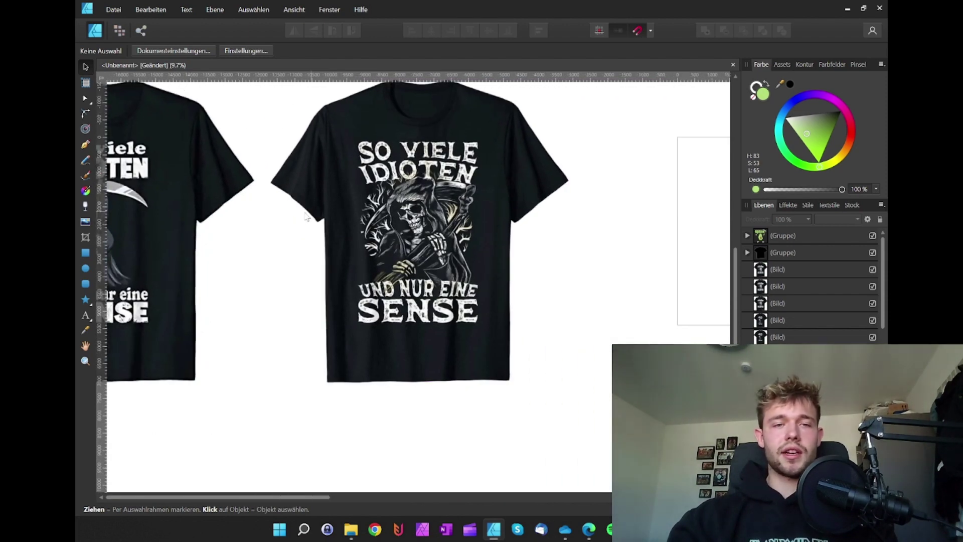
scroll(280, 206, up, 2)
scroll(221, 190, up, 2)
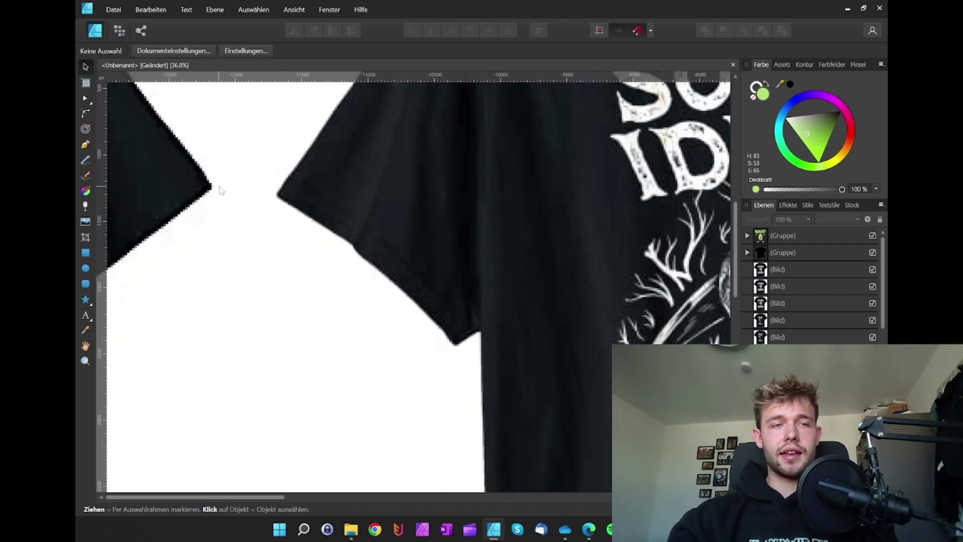
key(p)
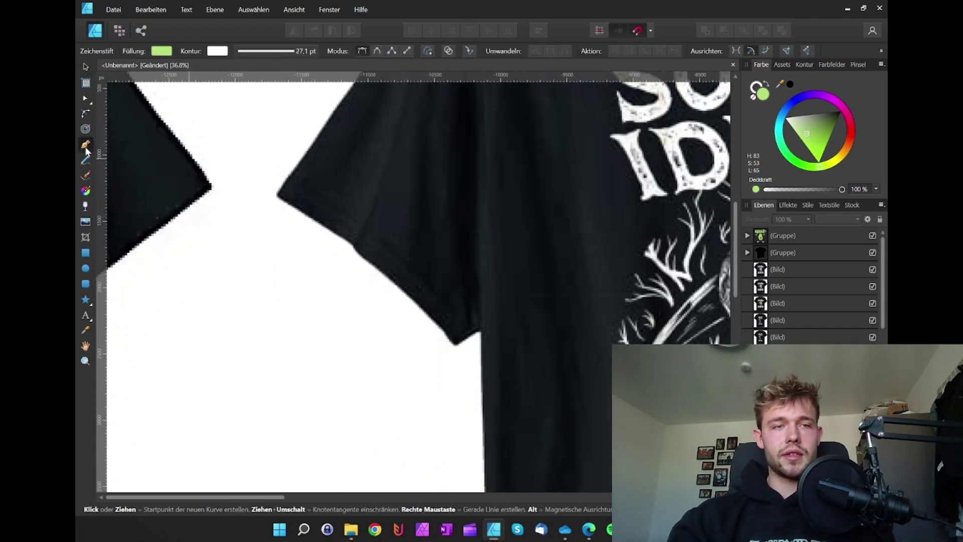
click(275, 197)
click(299, 209)
click(326, 226)
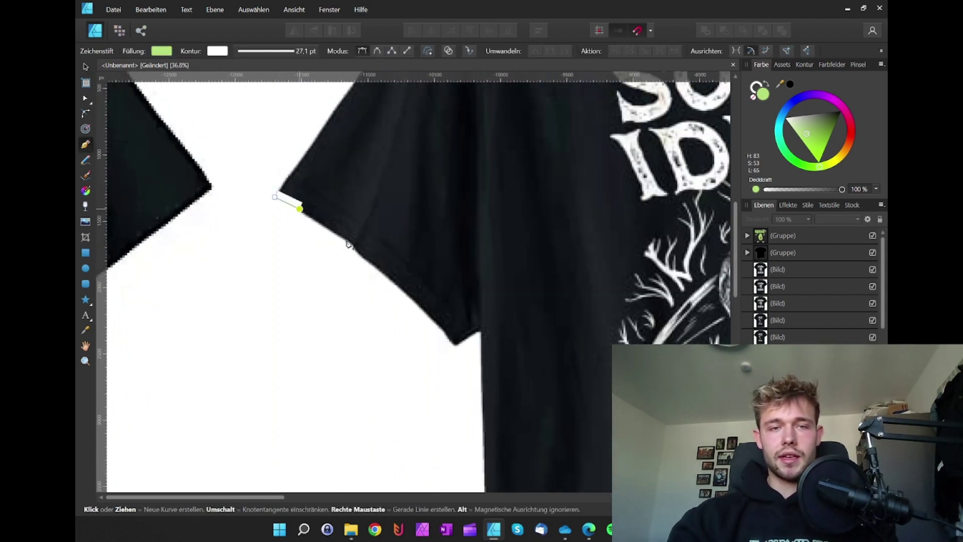
click(346, 238)
click(355, 248)
Step: Continue the outline past the sleeve's lower corner and down the shirt's right side
click(423, 306)
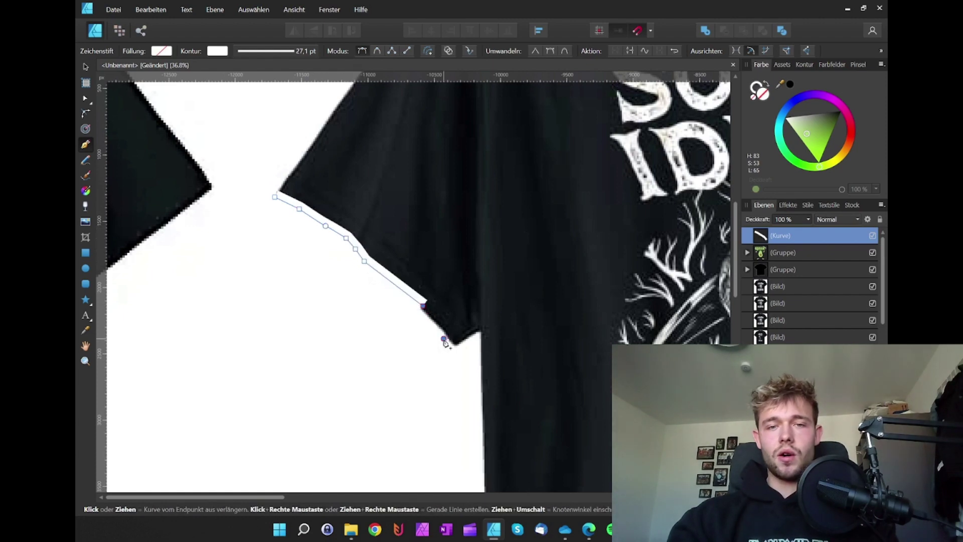
click(444, 339)
click(479, 333)
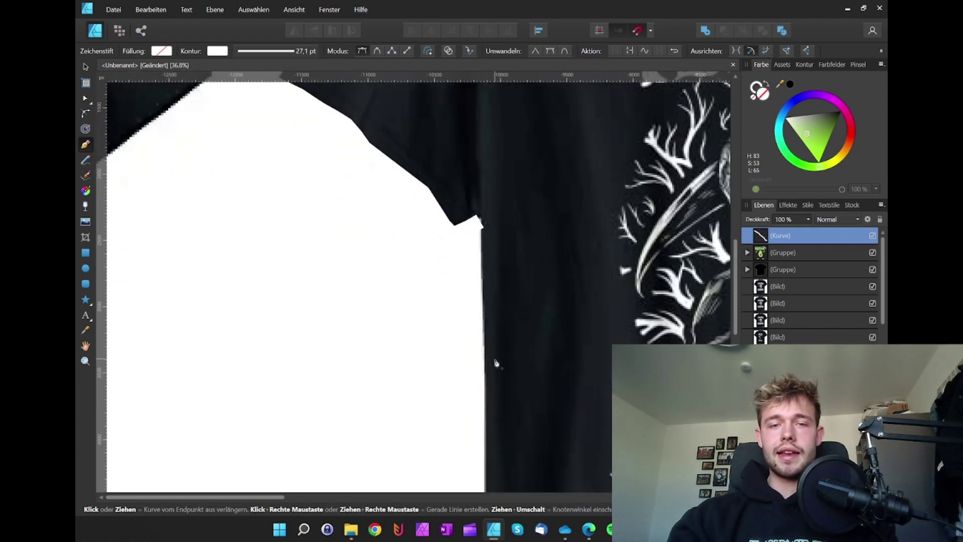
scroll(481, 355, down, 3)
click(484, 356)
scroll(485, 371, down, 3)
scroll(484, 386, down, 3)
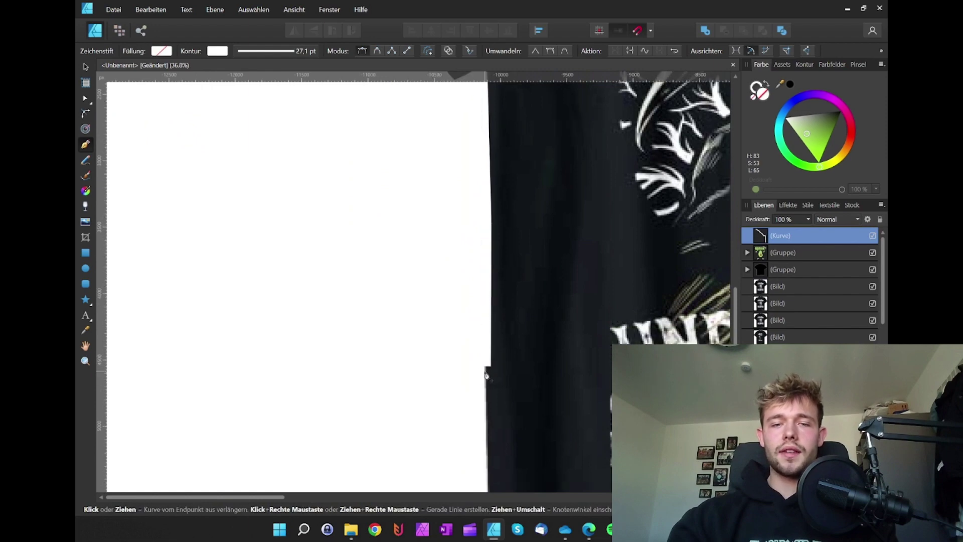
scroll(485, 371, down, 3)
click(491, 382)
scroll(494, 329, down, 5)
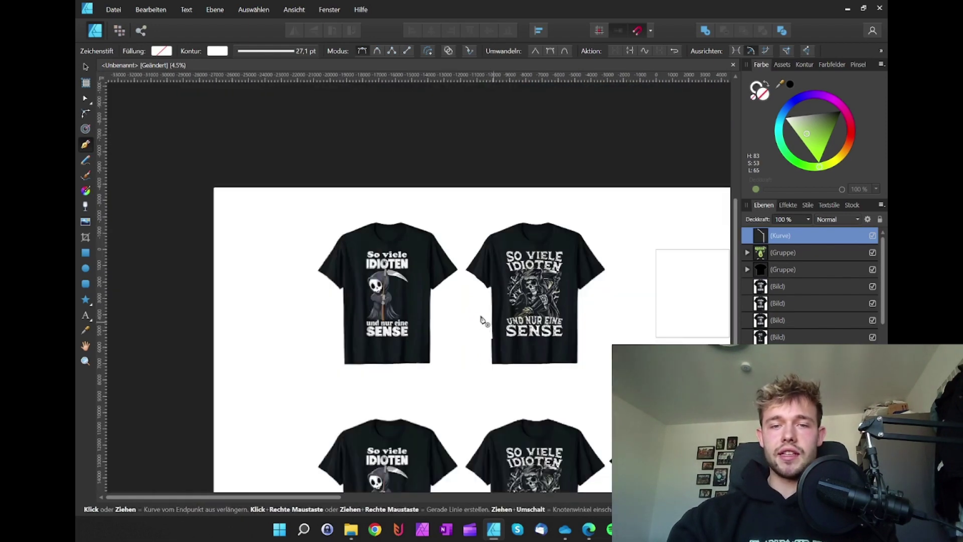
scroll(492, 316, right, 3)
key(Escape)
key(v)
scroll(602, 256, right, 2)
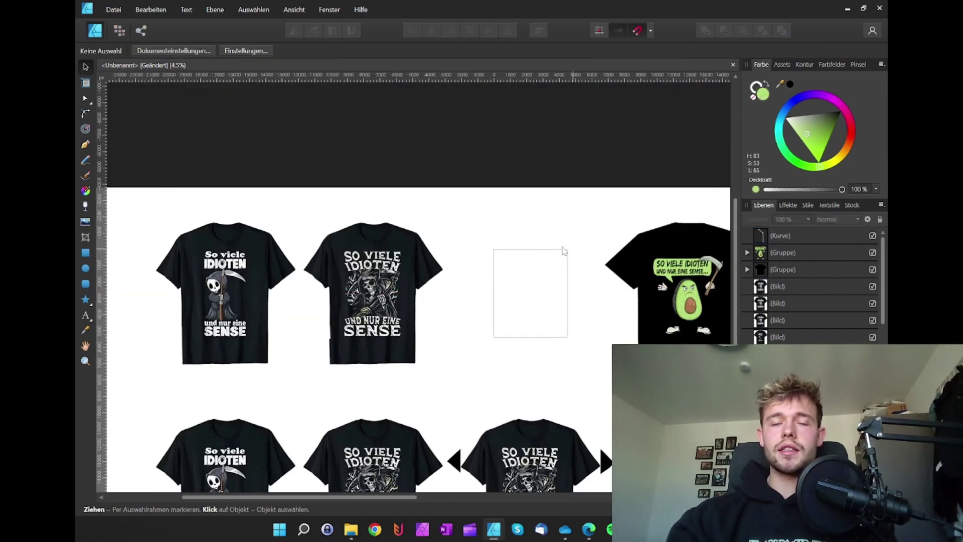
scroll(567, 258, down, 2)
Step: Drag the avocado design and black shirt together into the empty third top-row slot
scroll(551, 251, down, 1)
scroll(522, 233, right, 1)
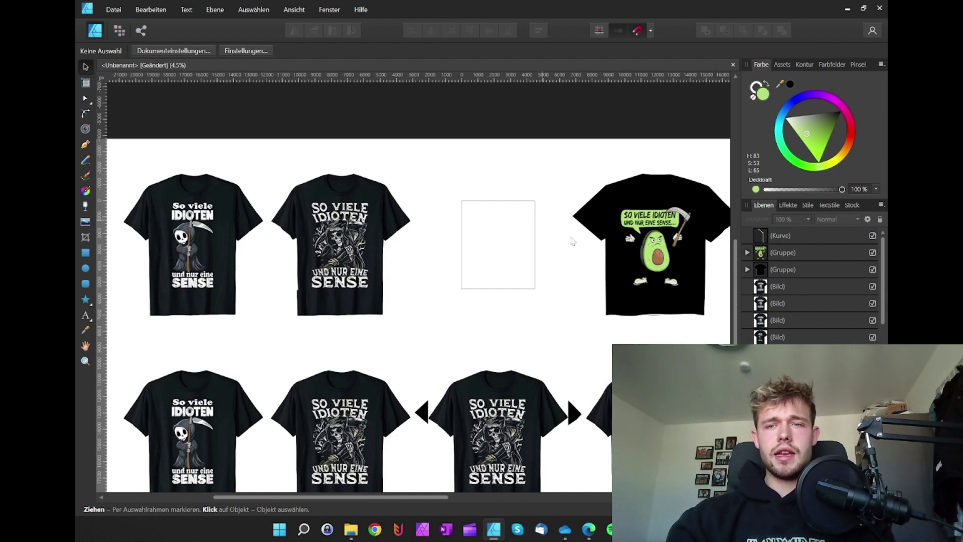
click(649, 248)
shift+click(624, 194)
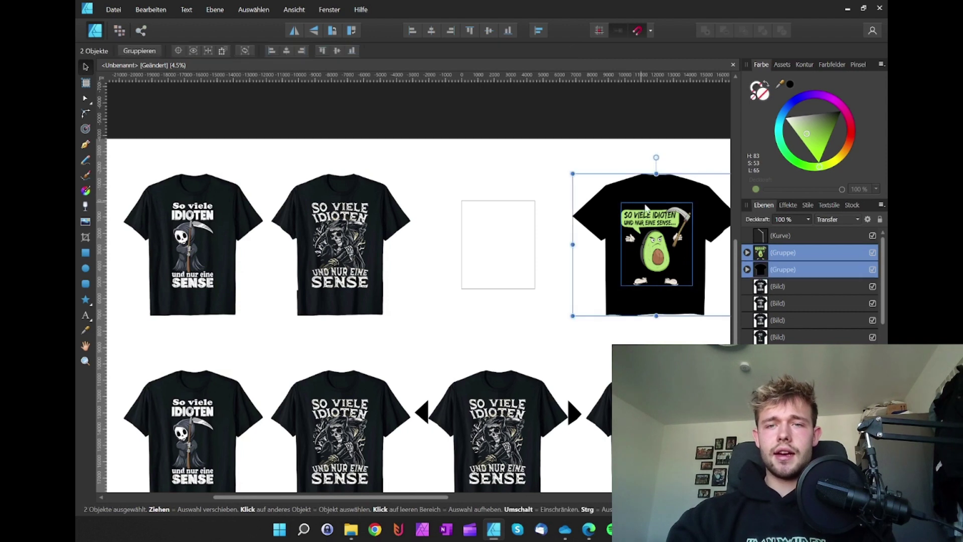
drag(623, 194, 484, 211)
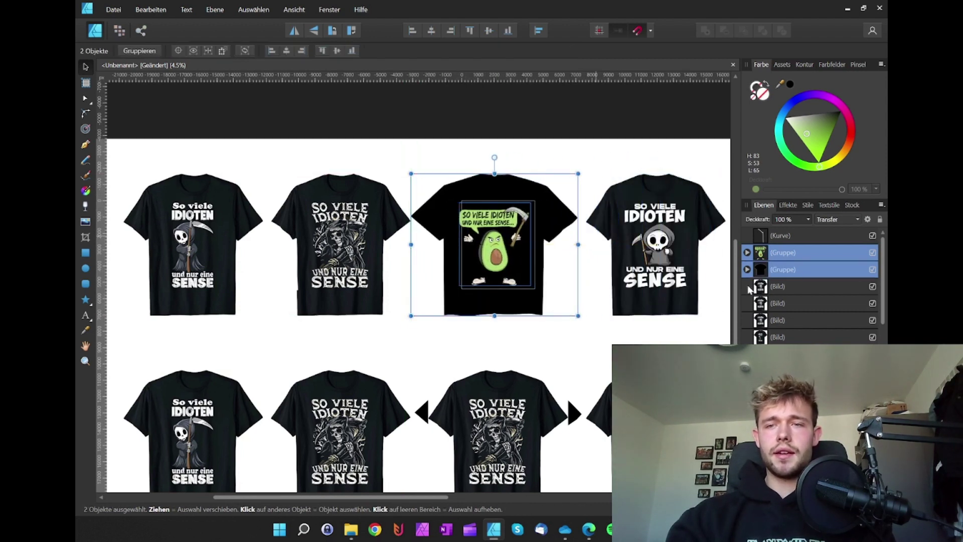
click(774, 311)
scroll(774, 321, down, 3)
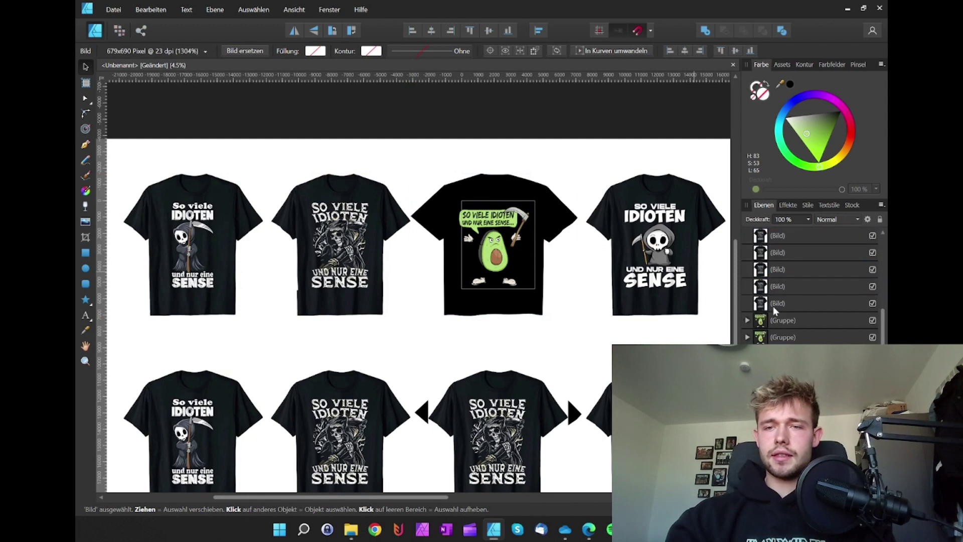
Step: Hide the reaper shirt image layers and the lower avocado shirt copy
shift+click(773, 303)
click(872, 303)
click(776, 320)
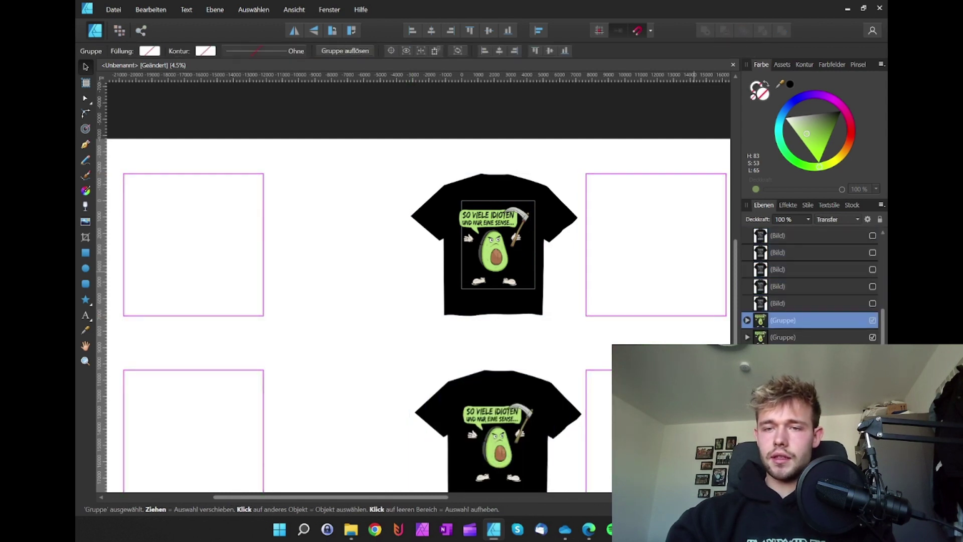
shift+click(775, 337)
click(872, 336)
Step: Draw a white rectangle across the top row and send it behind the shirt
key(m)
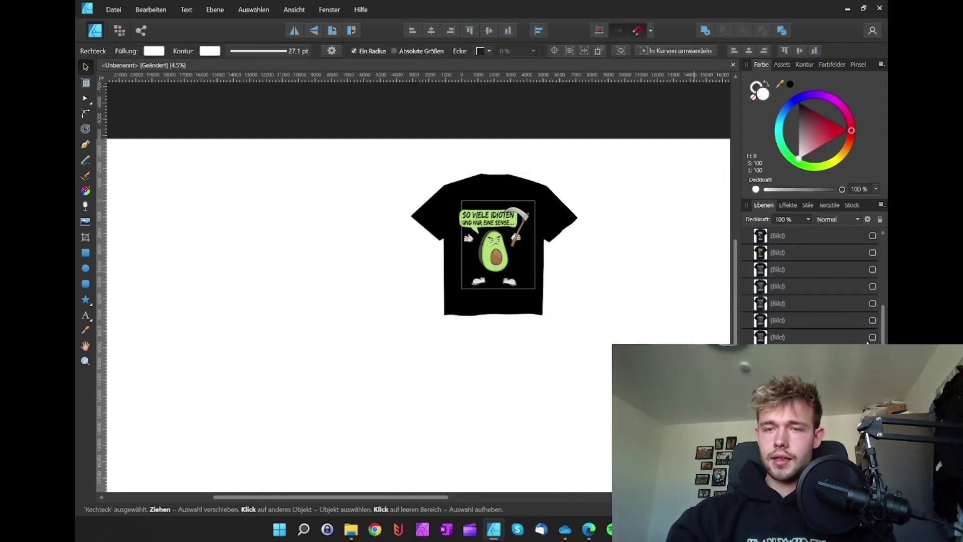
drag(106, 138, 702, 336)
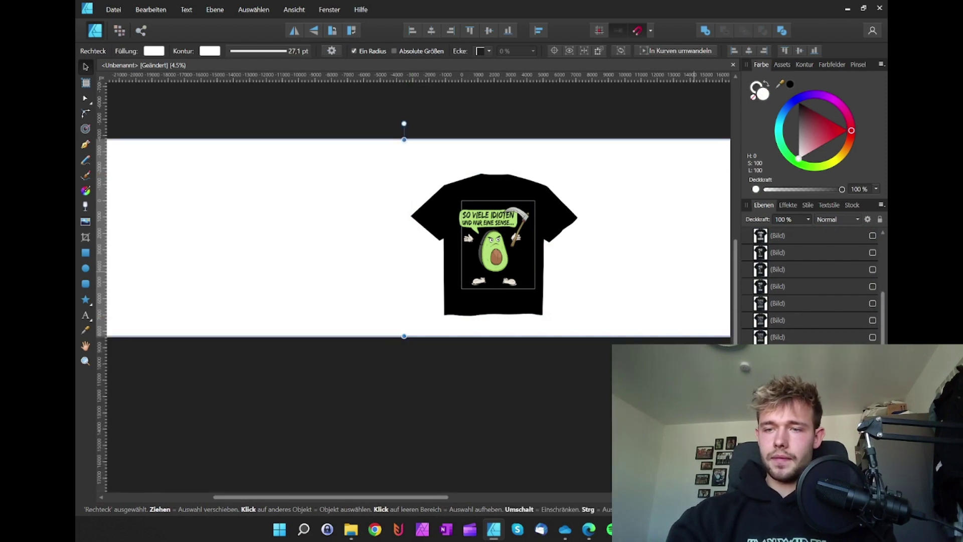
key(ctrl+shift+[)
scroll(498, 218, up, 3)
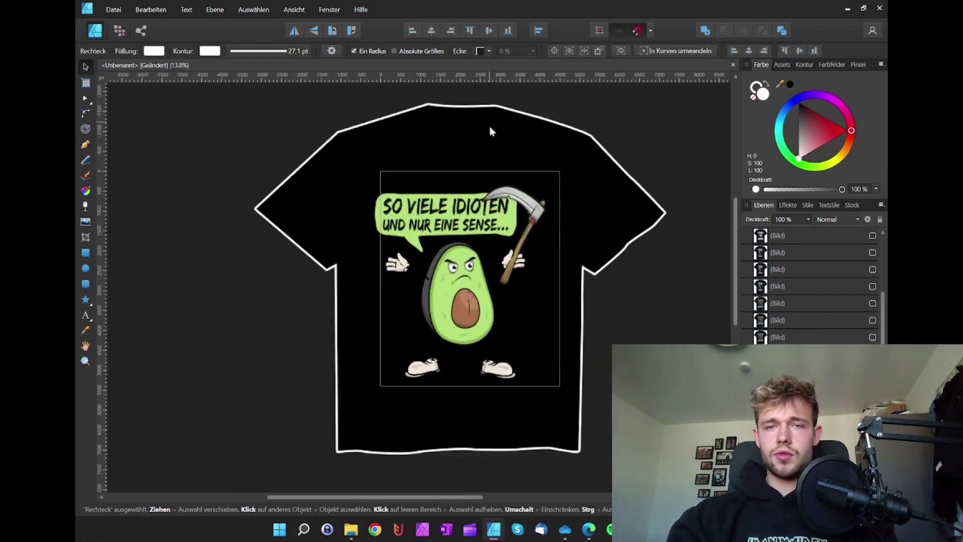
scroll(499, 217, up, 1)
scroll(778, 329, up, 3)
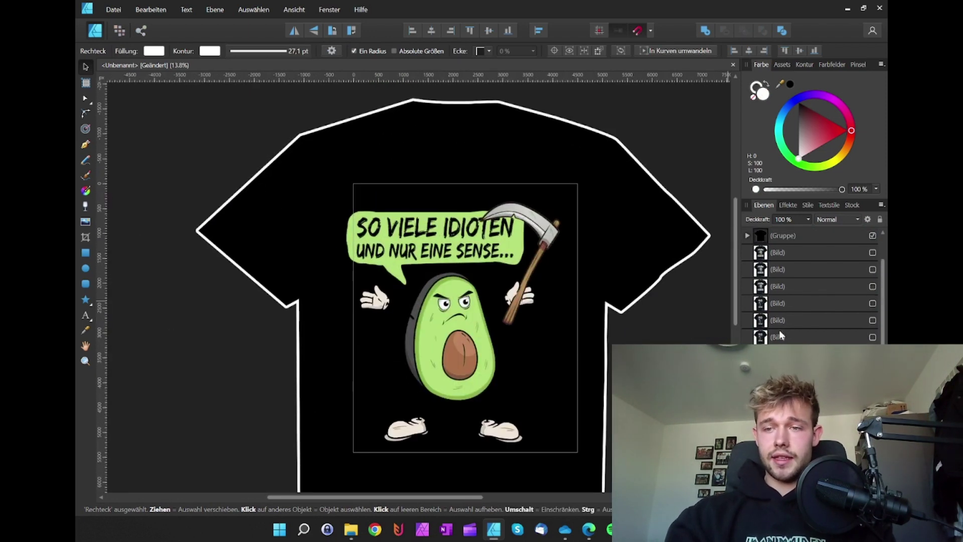
Step: Hide the black shirt, then shrink the avocado design slightly and nudge it up and right
click(872, 269)
scroll(429, 250, up, 2)
click(326, 225)
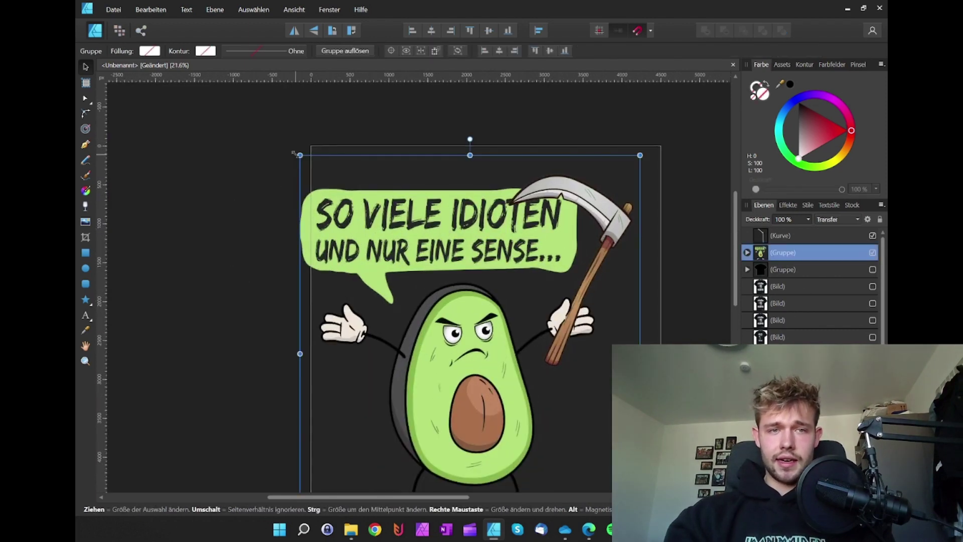
drag(294, 153, 316, 180)
drag(453, 255, 460, 238)
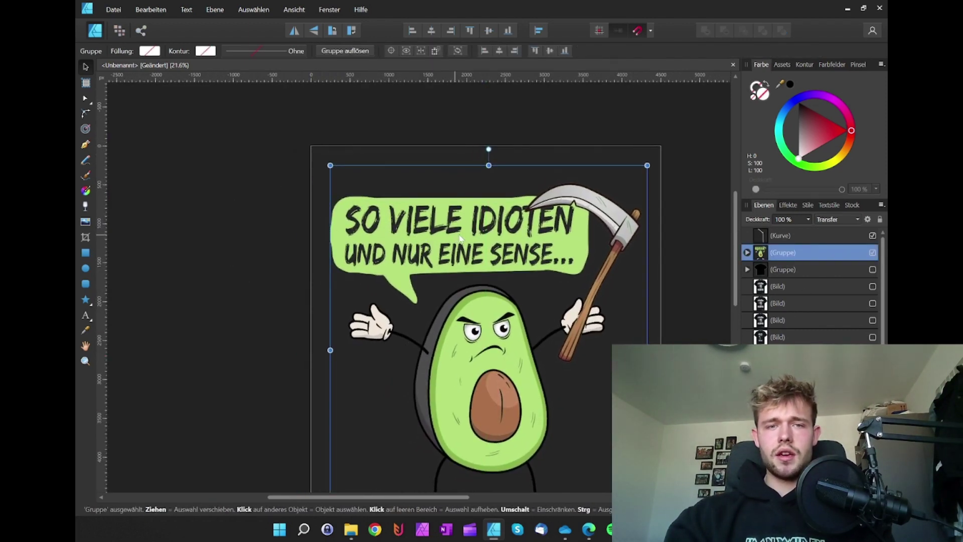
scroll(460, 238, down, 1)
scroll(548, 239, down, 5)
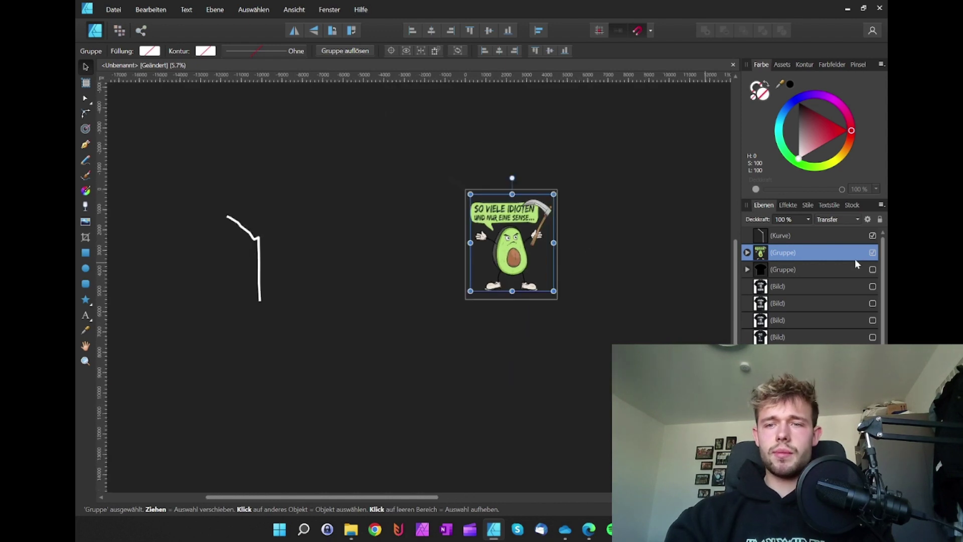
Step: Show the black shirt and the first few reaper shirt images again
click(873, 269)
click(873, 285)
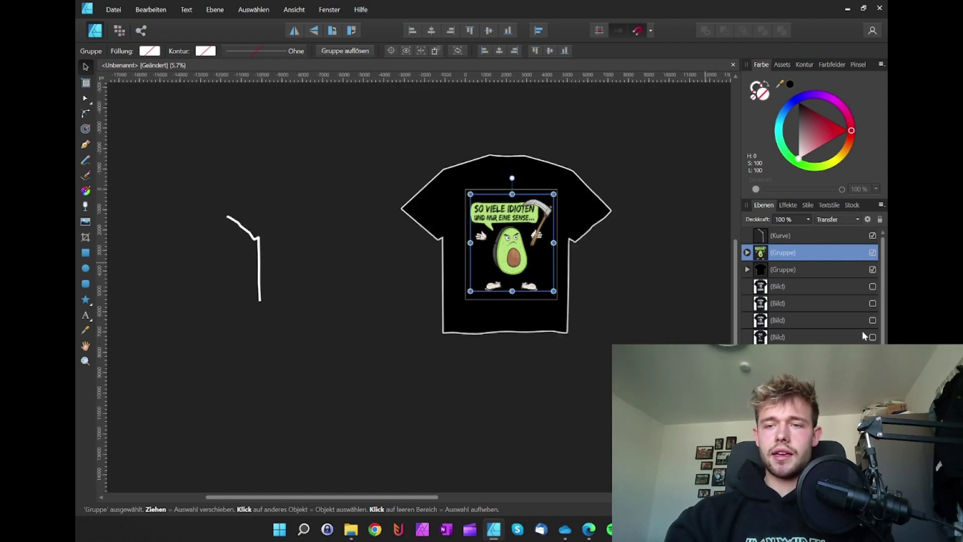
scroll(864, 335, down, 2)
click(873, 354)
click(872, 370)
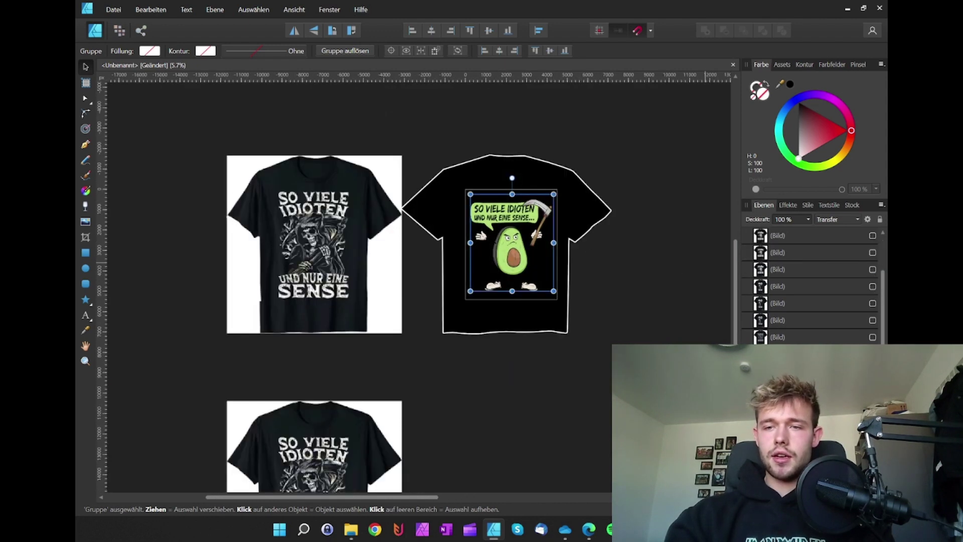
click(873, 337)
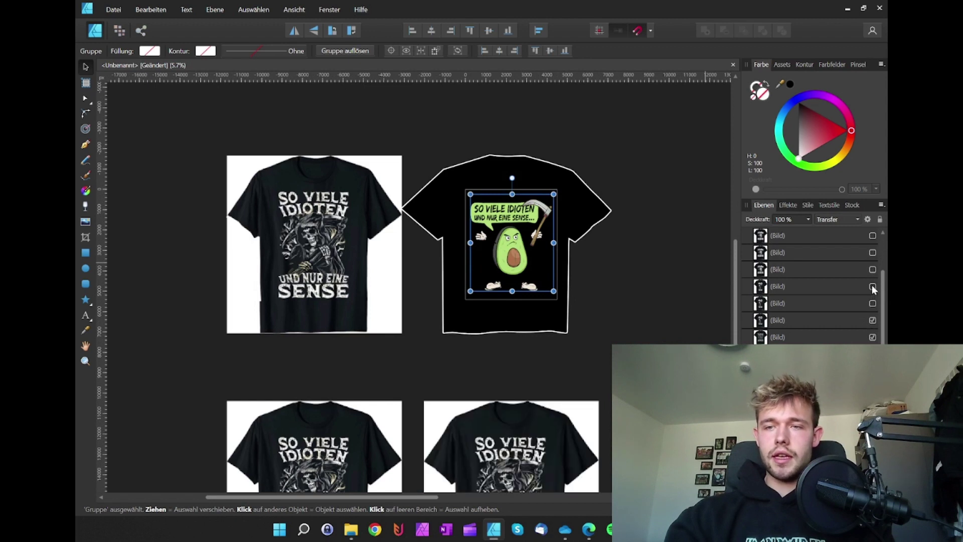
Step: Show the remaining reaper shirt images and deselect to view the full grid
click(873, 286)
click(873, 303)
click(873, 269)
click(872, 252)
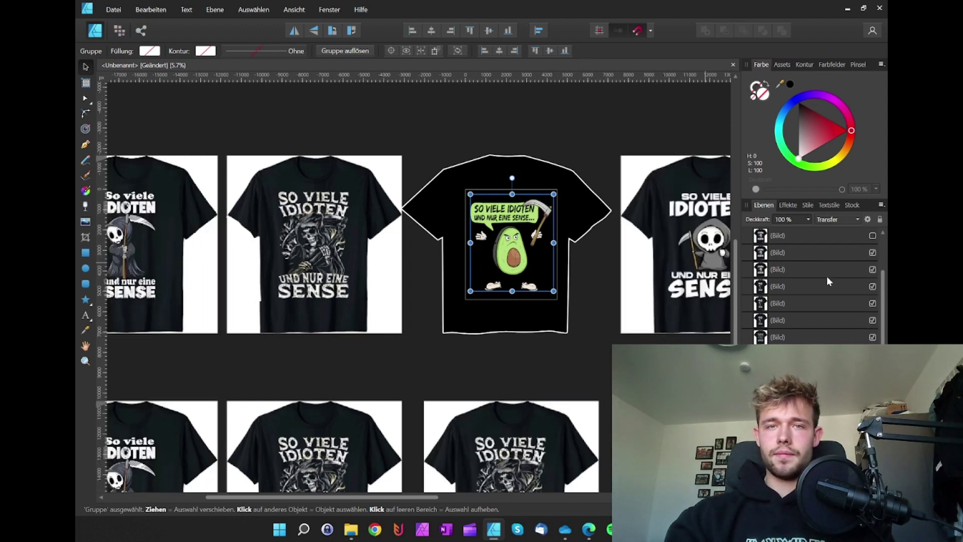
click(873, 235)
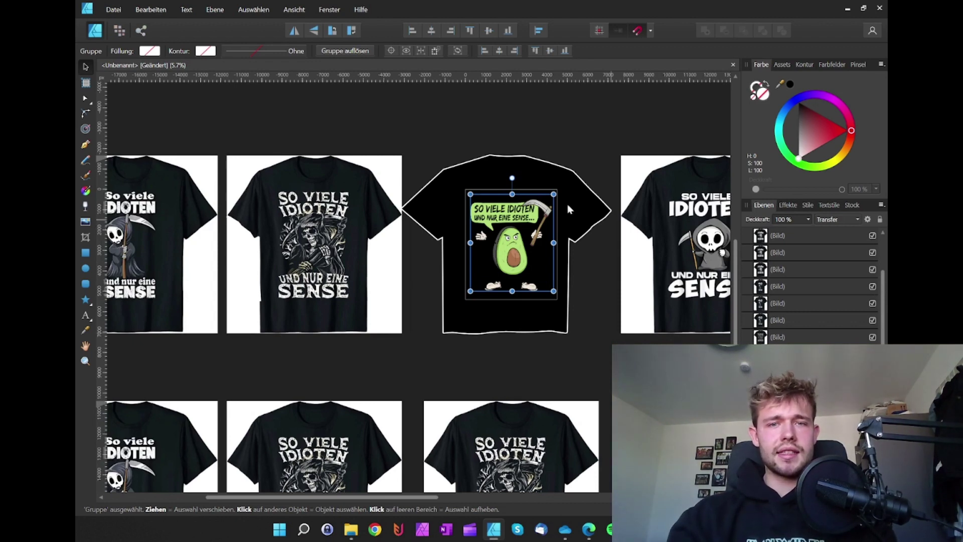
scroll(577, 166, down, 3)
scroll(575, 155, down, 2)
click(528, 118)
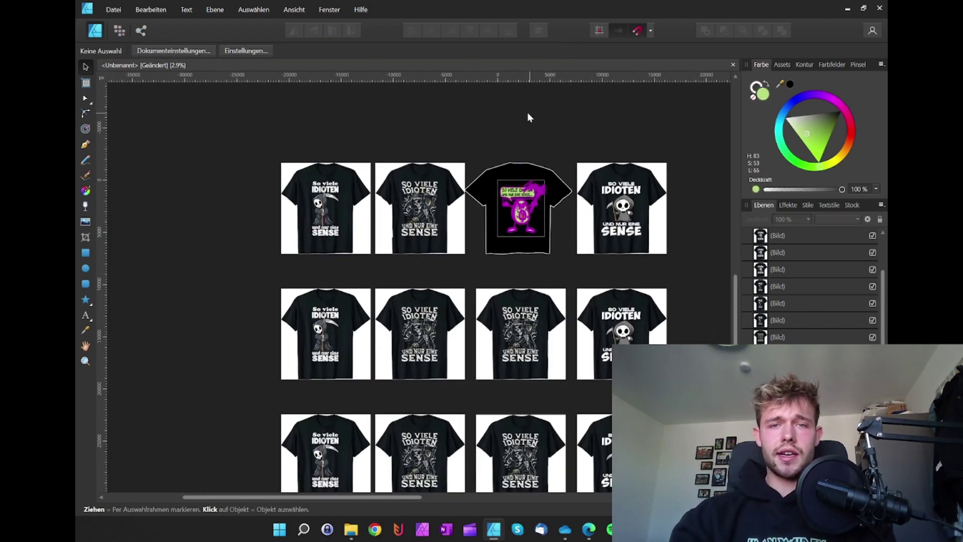